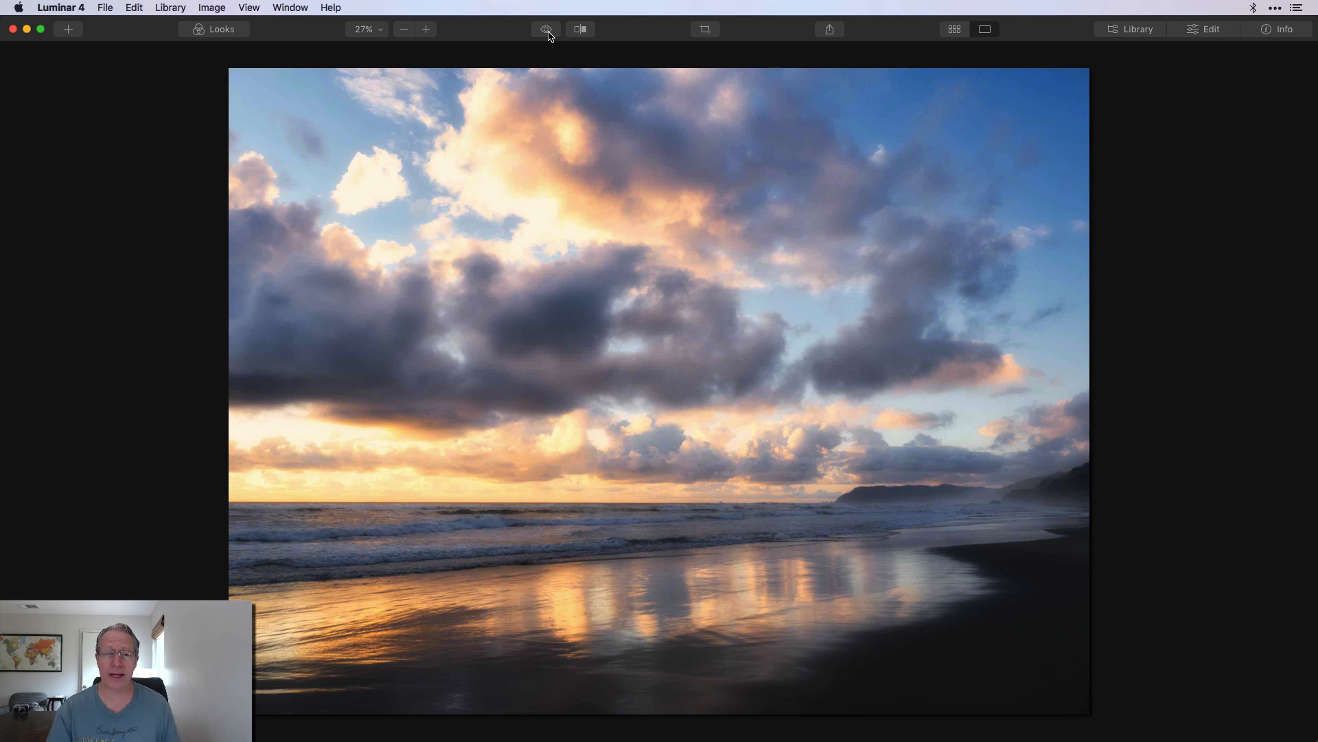
- Compare the finished beach photo with its original version twice
{"action": "left_click", "coordinate": [549, 33]}
{"action": "left_click", "coordinate": [548, 32]}
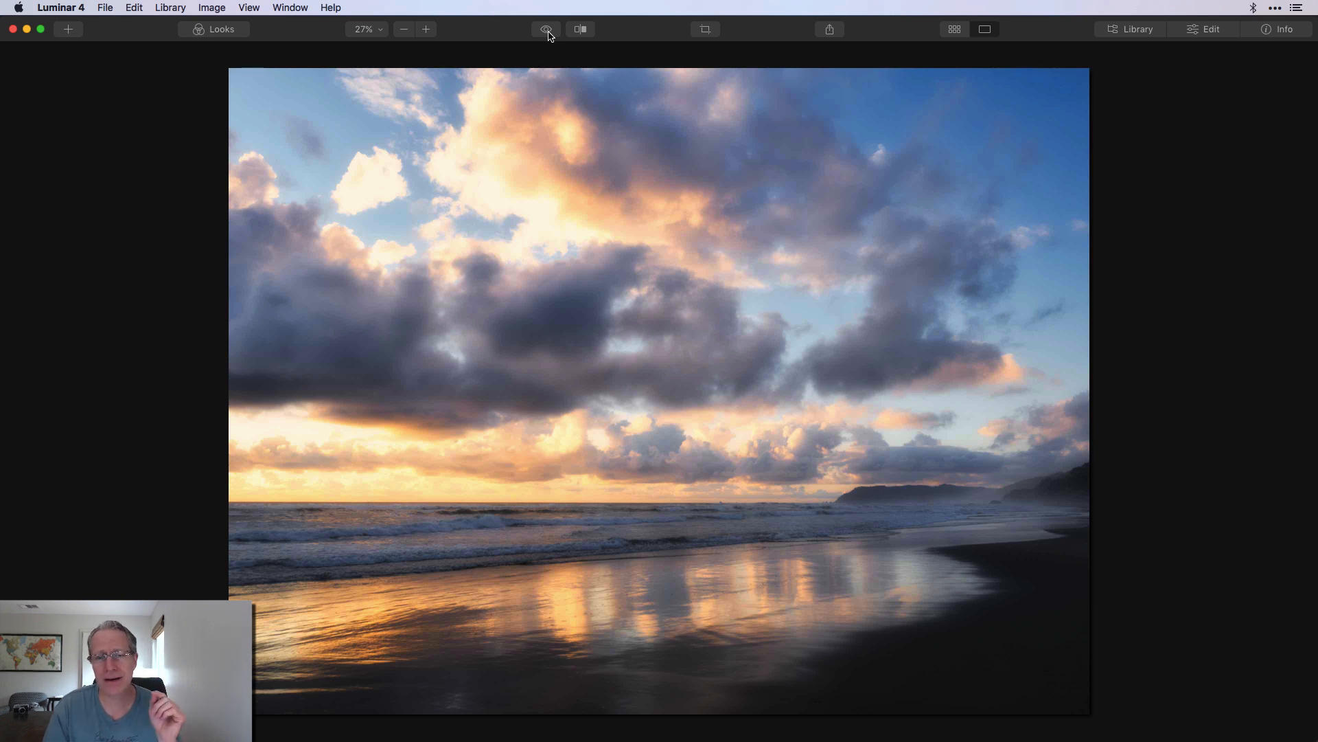
{"action": "left_click", "coordinate": [549, 32]}
{"action": "left_click", "coordinate": [548, 32]}
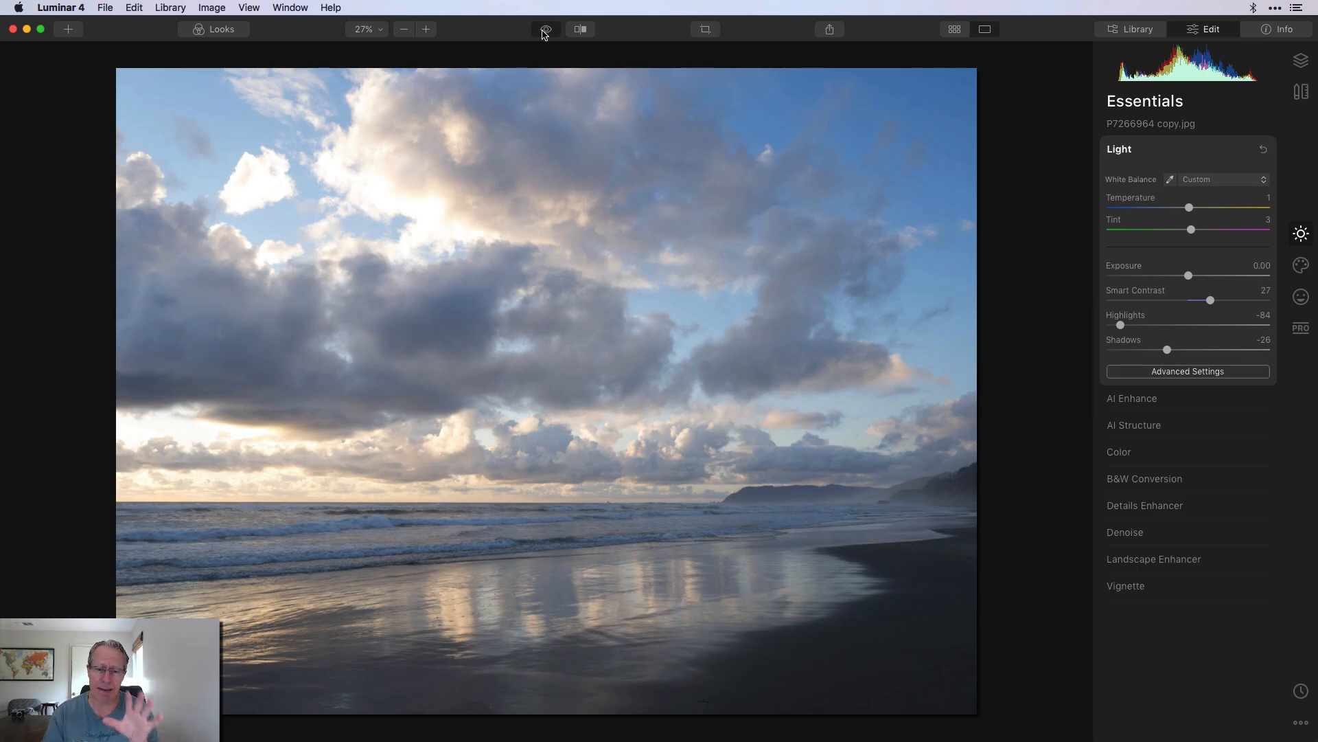
- Compare the Light adjustments with the original photo and check the histogram for clipped shadows and highlights
{"action": "left_click", "coordinate": [544, 33]}
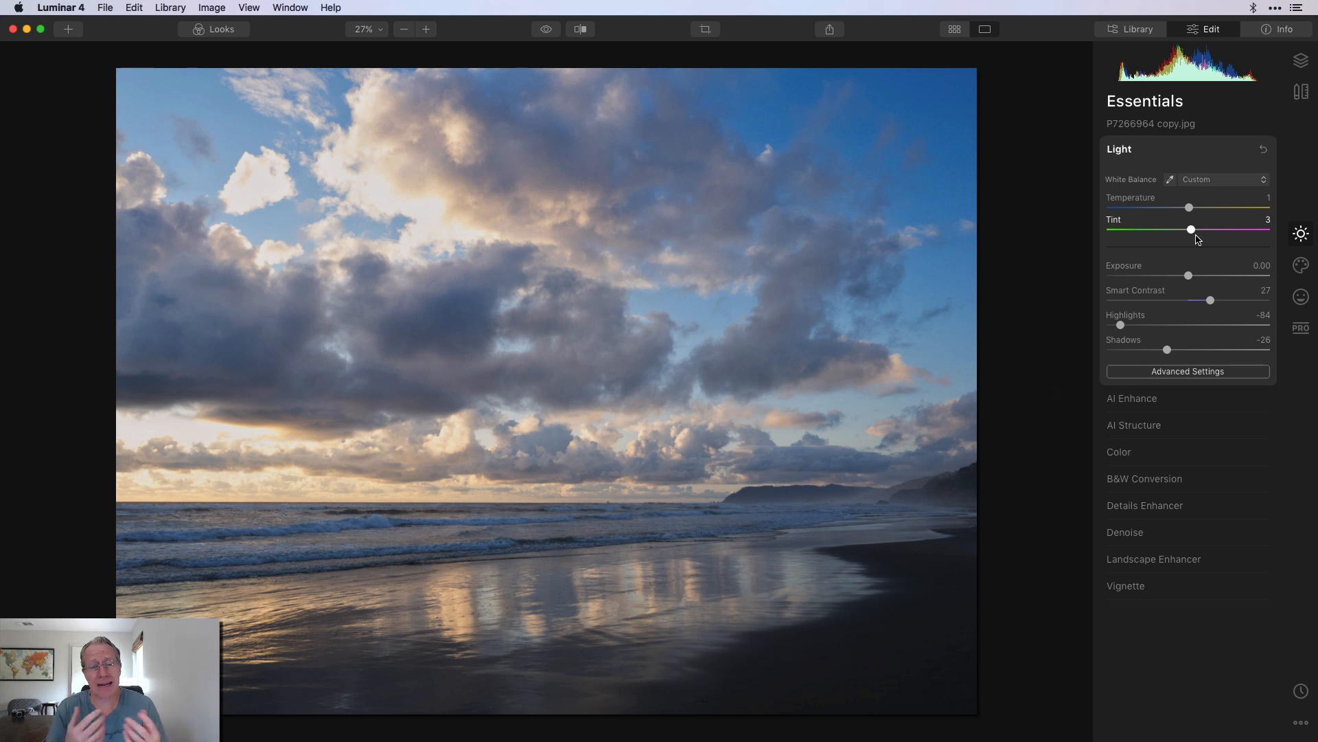
{"action": "left_click", "coordinate": [546, 30]}
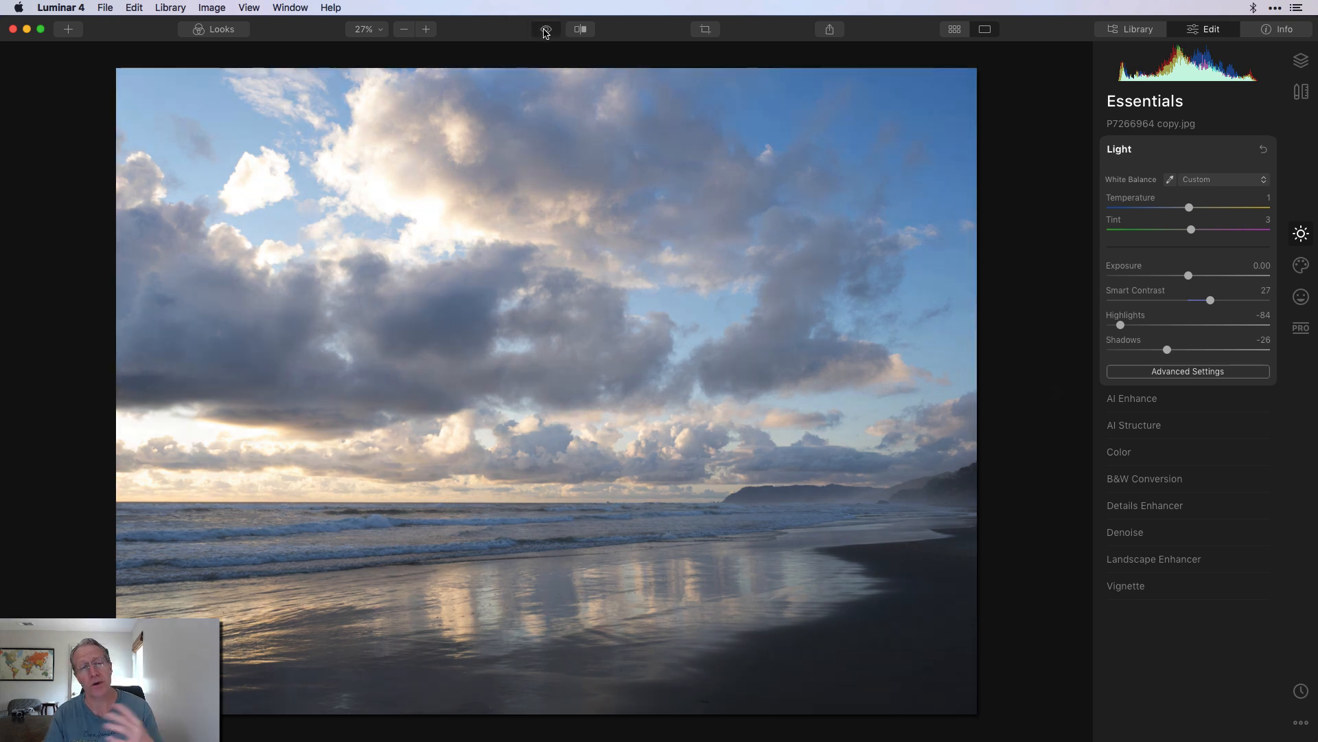
{"action": "left_click", "coordinate": [546, 29]}
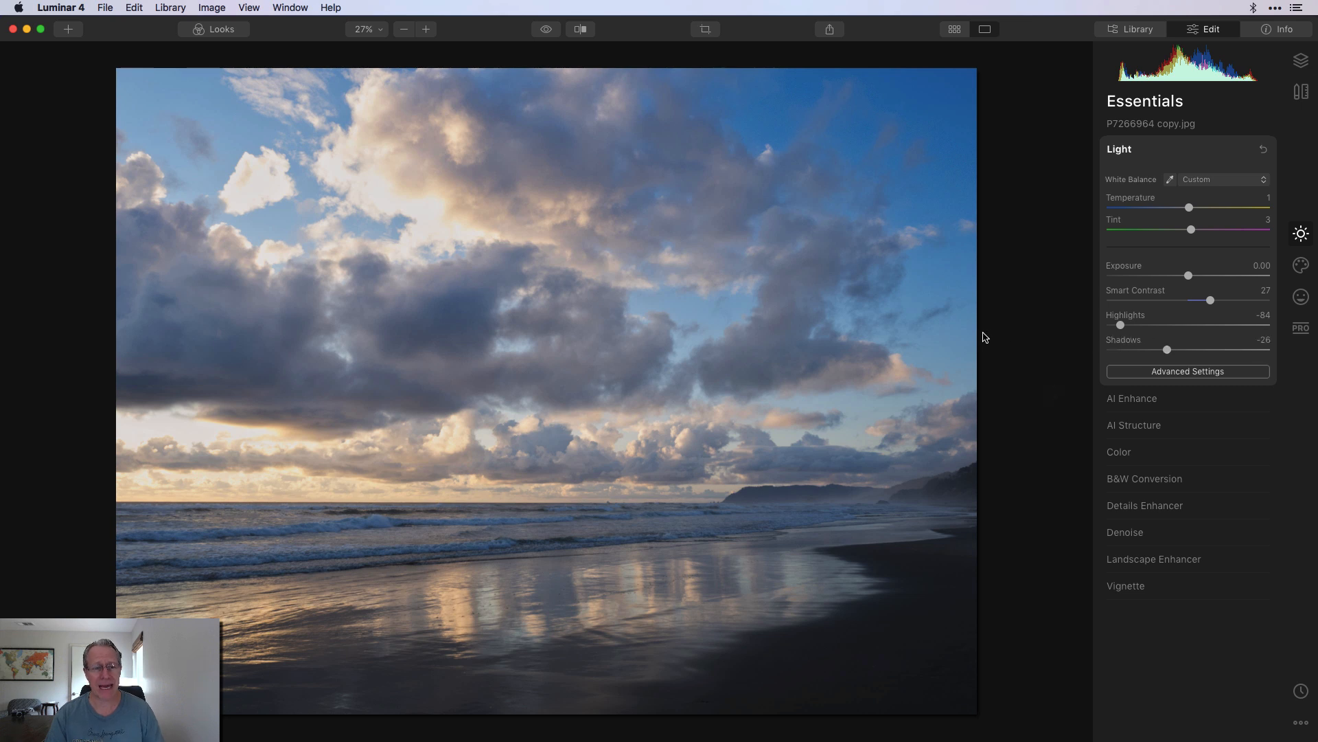
{"action": "key", "text": "j"}
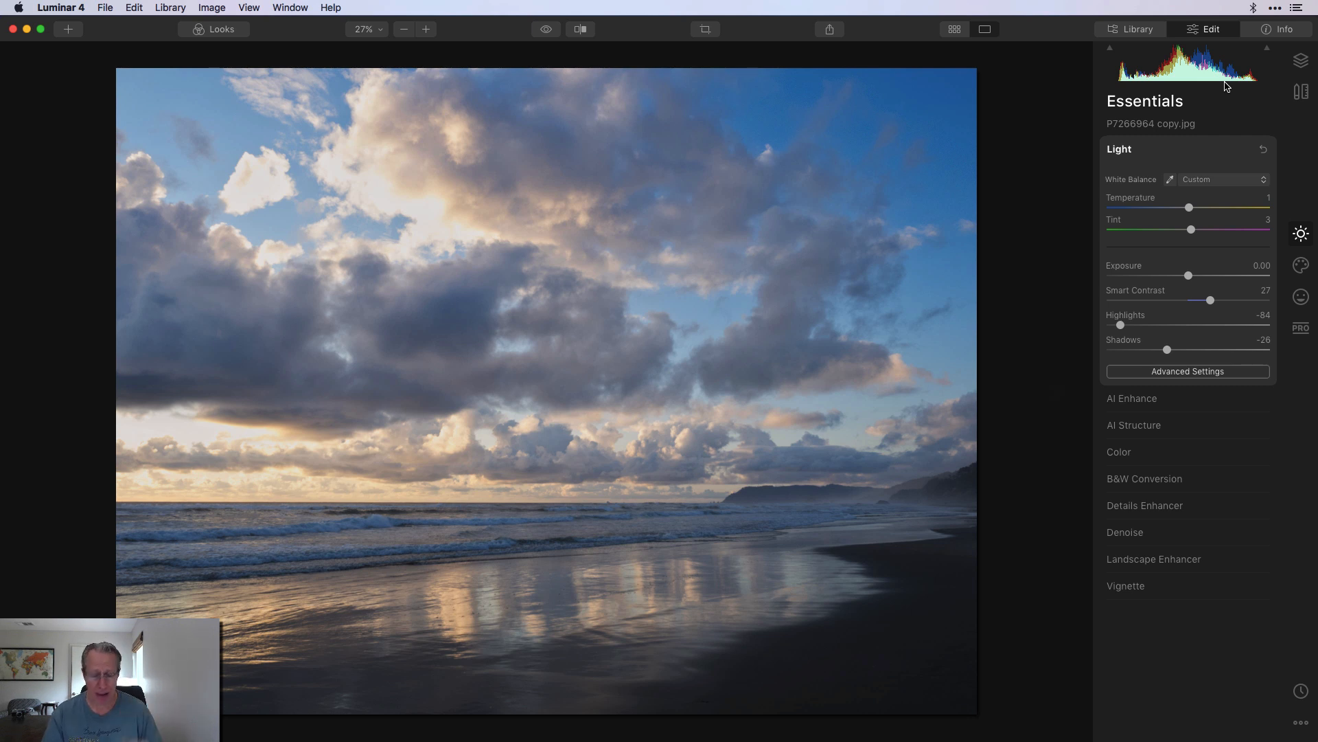
{"action": "key", "text": "j"}
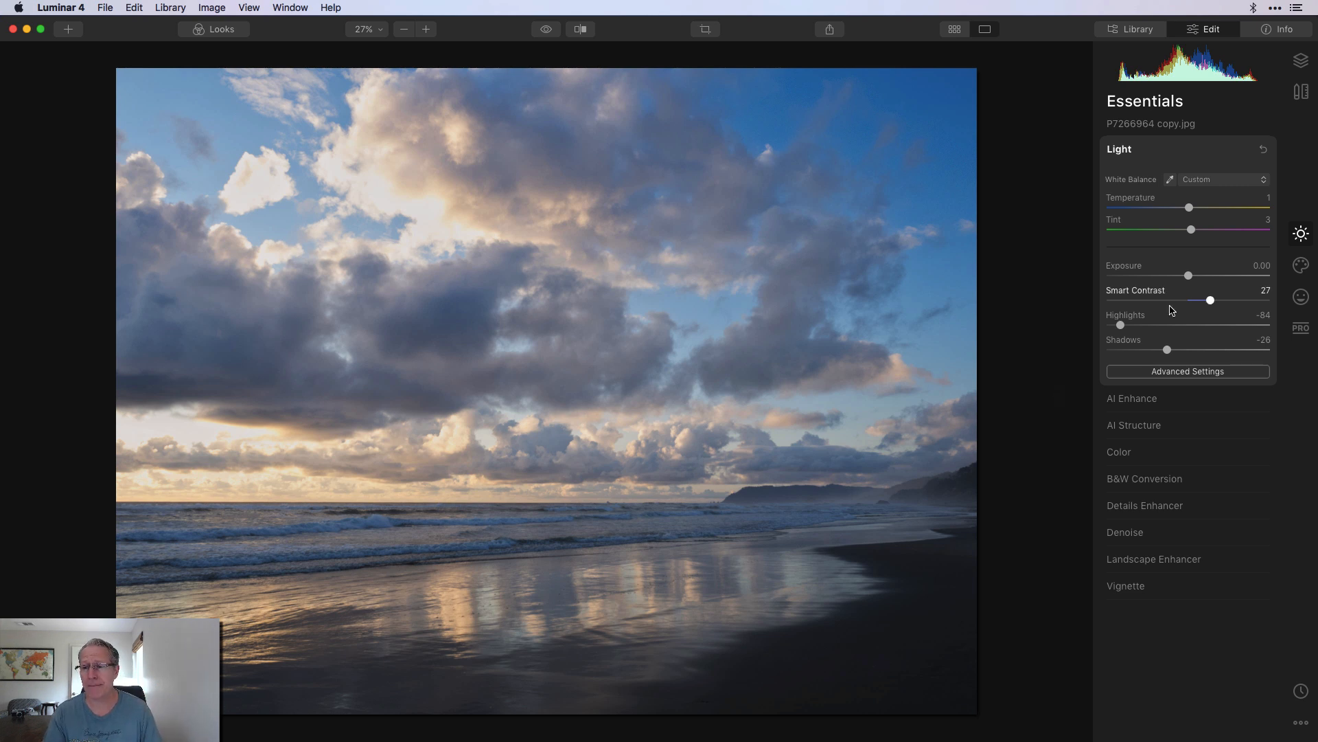
- Enable the prepared AI Enhance adjustment, compare the photo with and without it, and enable AI Structure as well
{"action": "left_click", "coordinate": [1159, 400]}
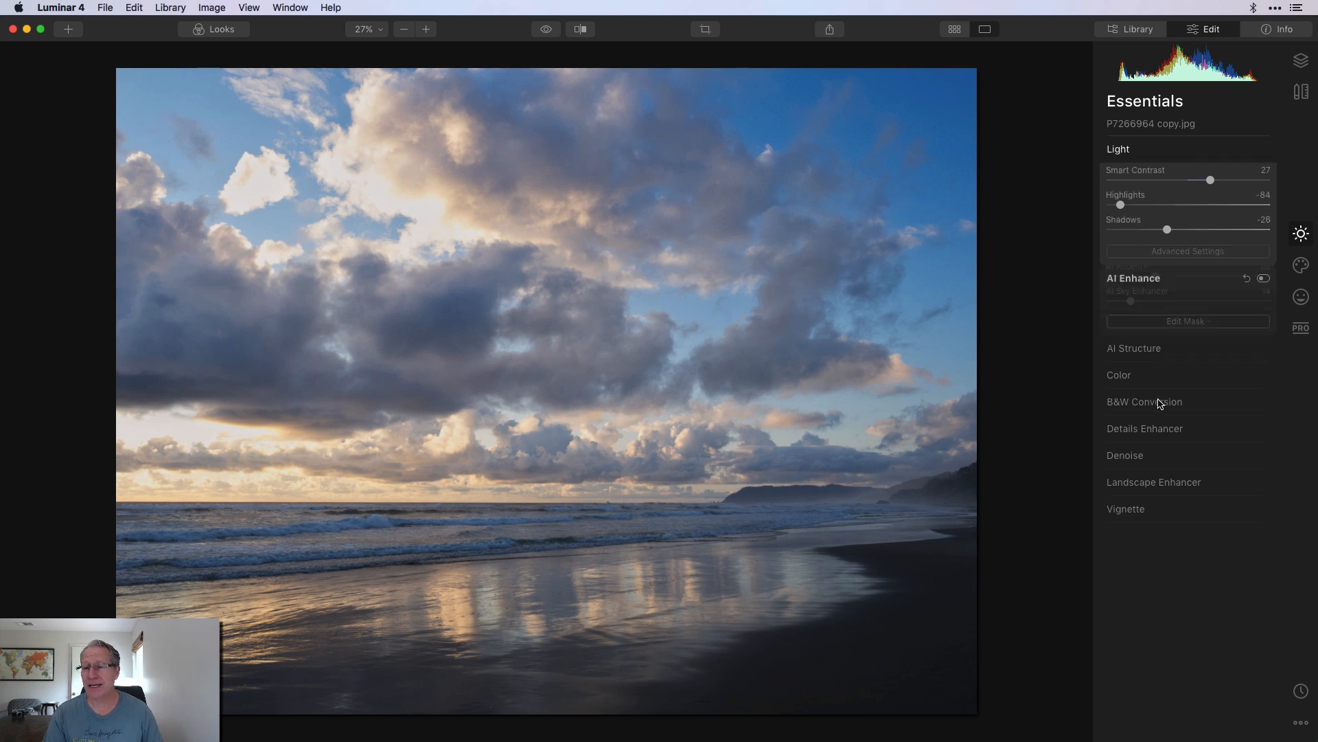
{"action": "left_click", "coordinate": [1263, 177]}
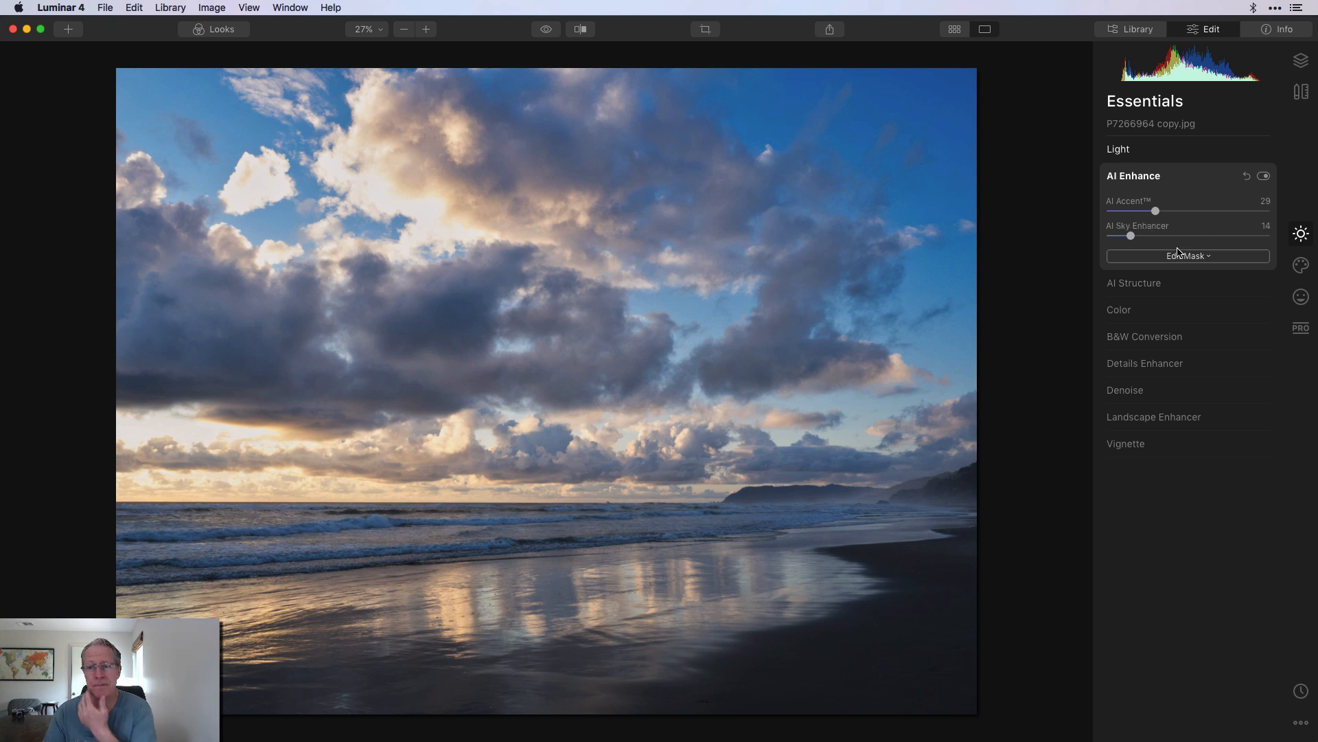
{"action": "left_click", "coordinate": [1263, 176]}
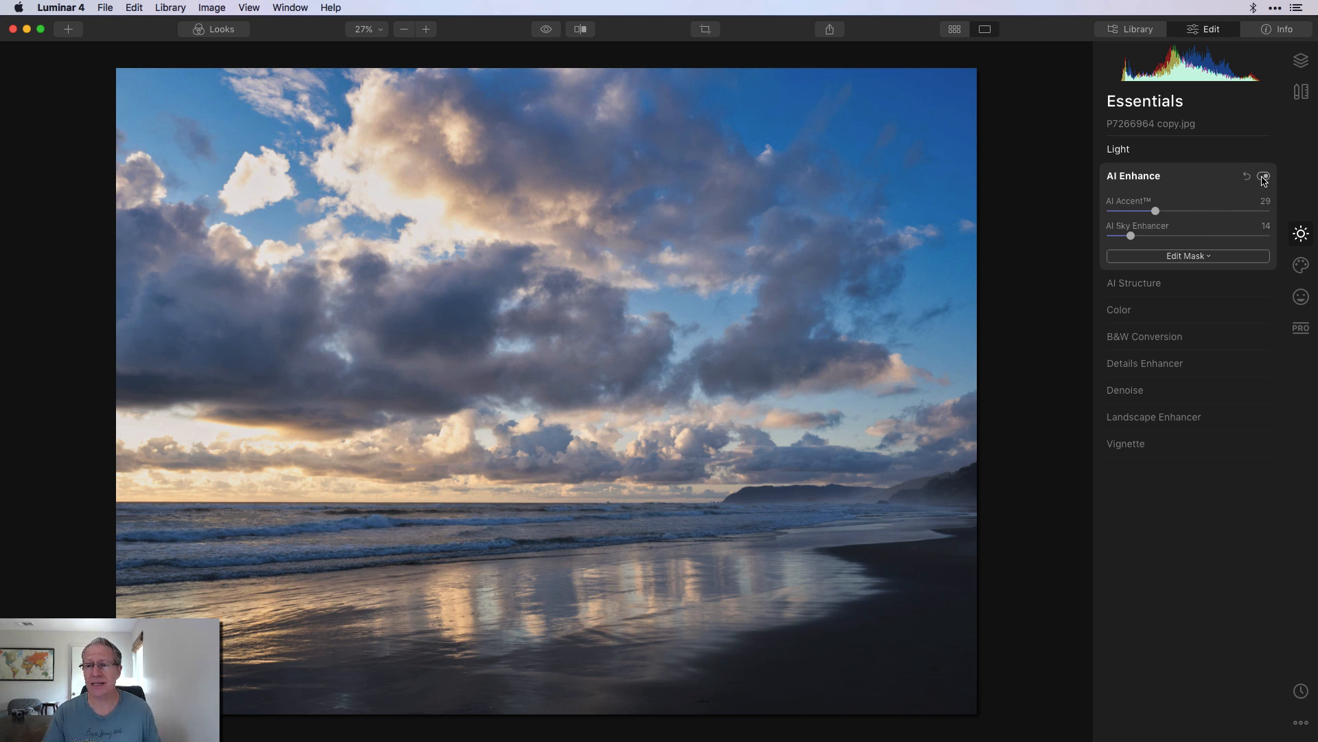
{"action": "left_click", "coordinate": [1263, 176]}
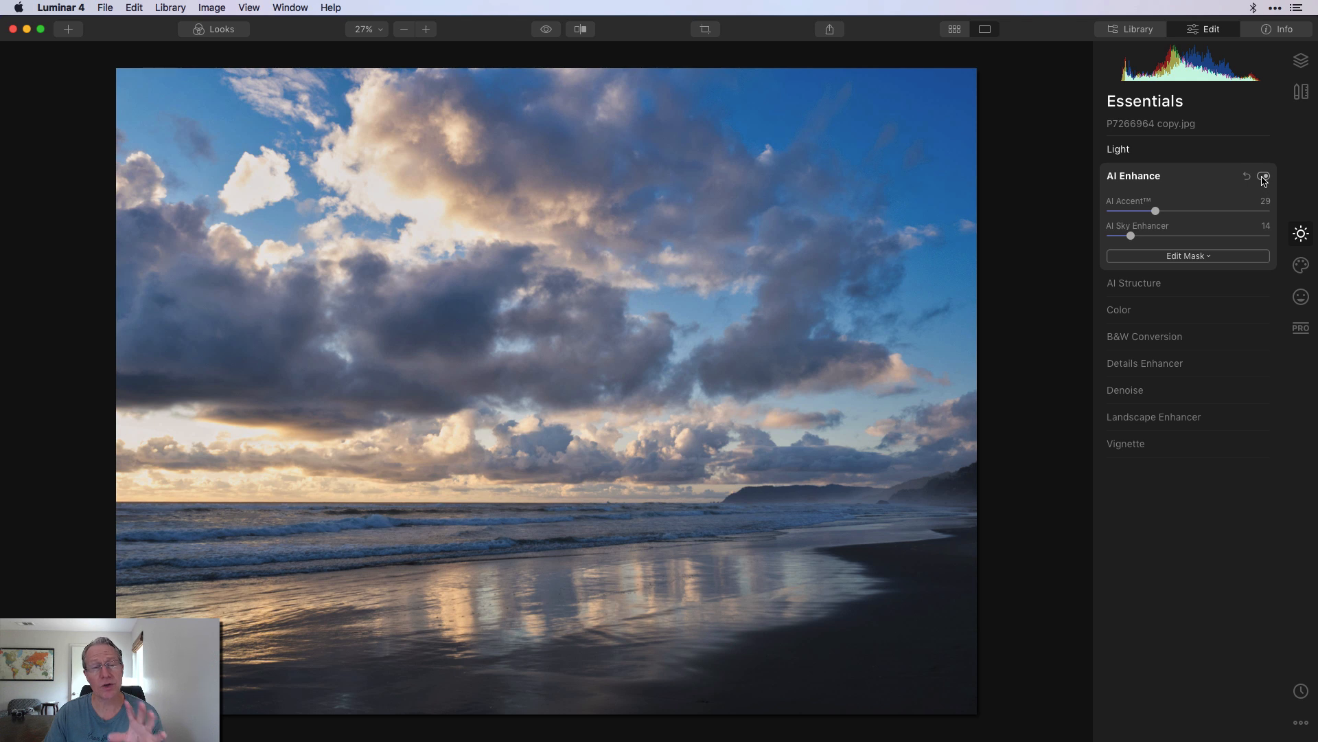
{"action": "left_click", "coordinate": [1181, 283]}
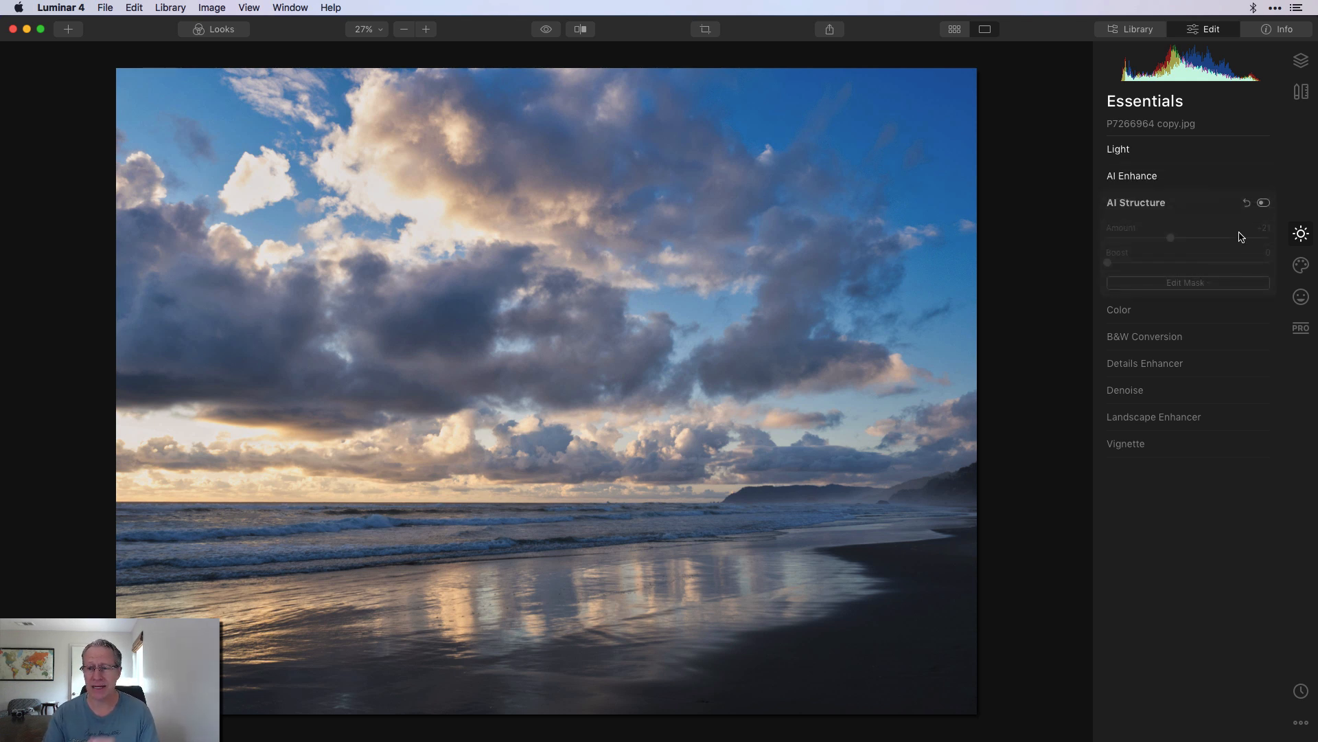
{"action": "left_click", "coordinate": [1265, 204]}
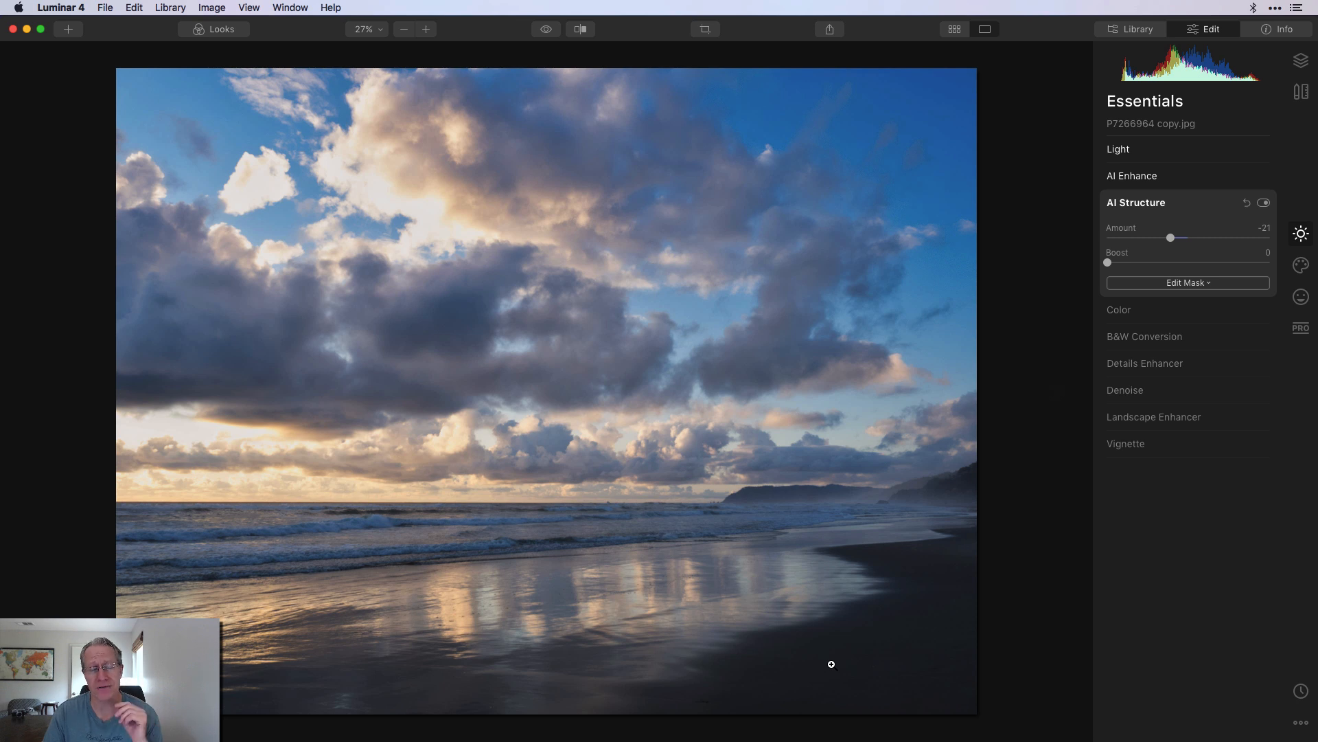
- Enable the prepared Color adjustments, show the settings for the blue channel, and compare the photo with and without them
{"action": "left_click", "coordinate": [1208, 310]}
{"action": "left_click", "coordinate": [1265, 232]}
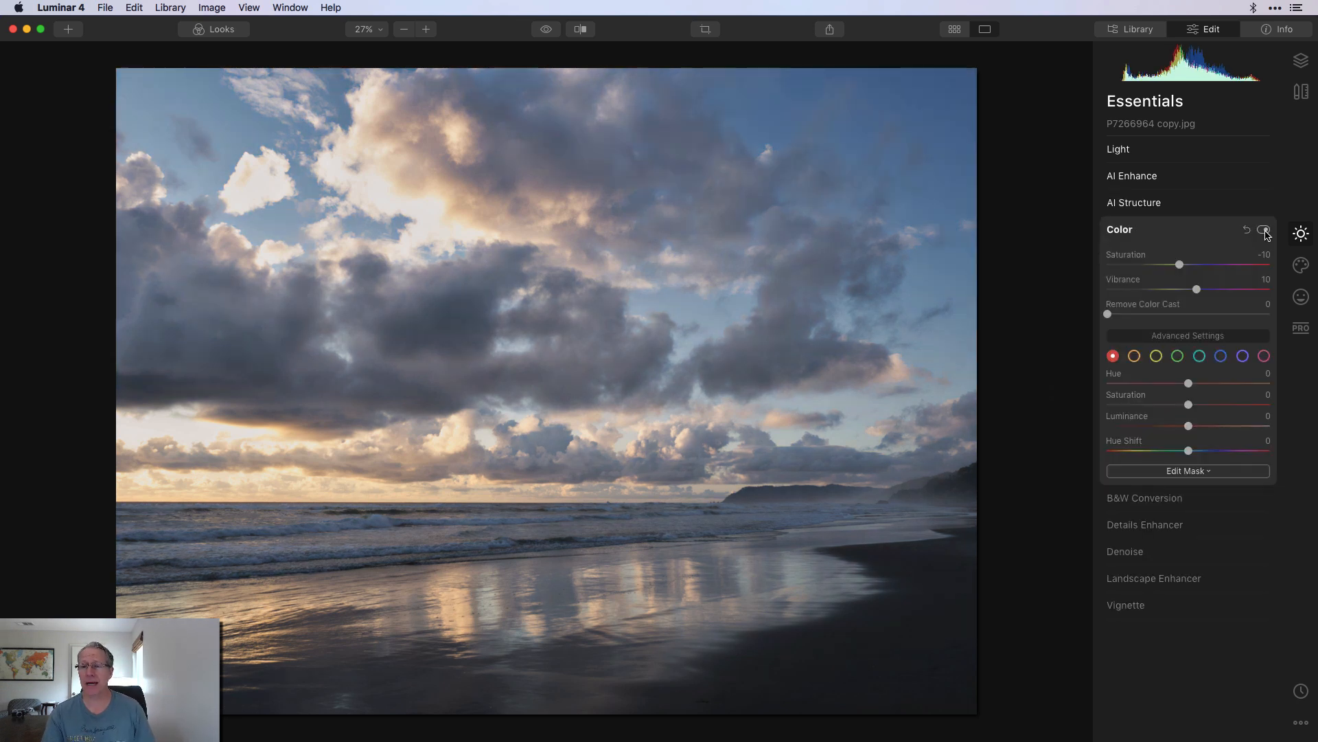
{"action": "left_click", "coordinate": [1265, 232]}
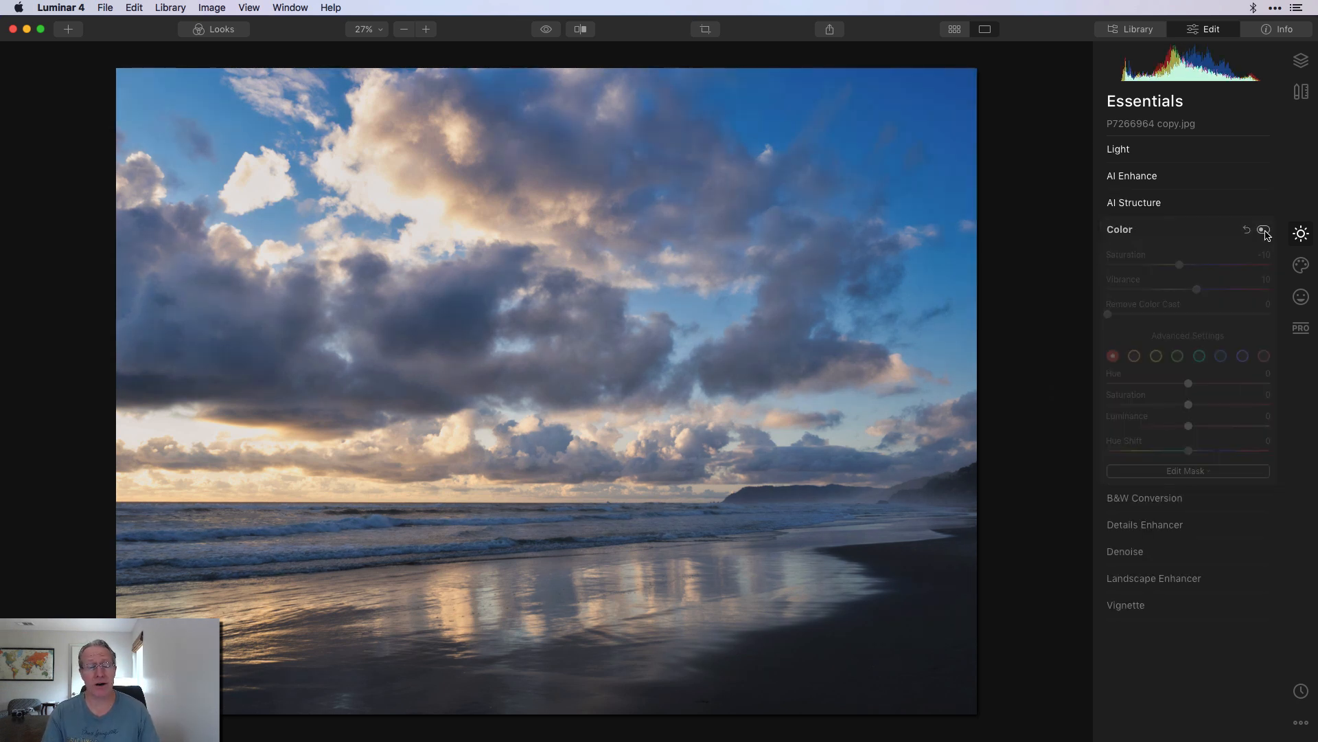
{"action": "left_click", "coordinate": [1265, 232]}
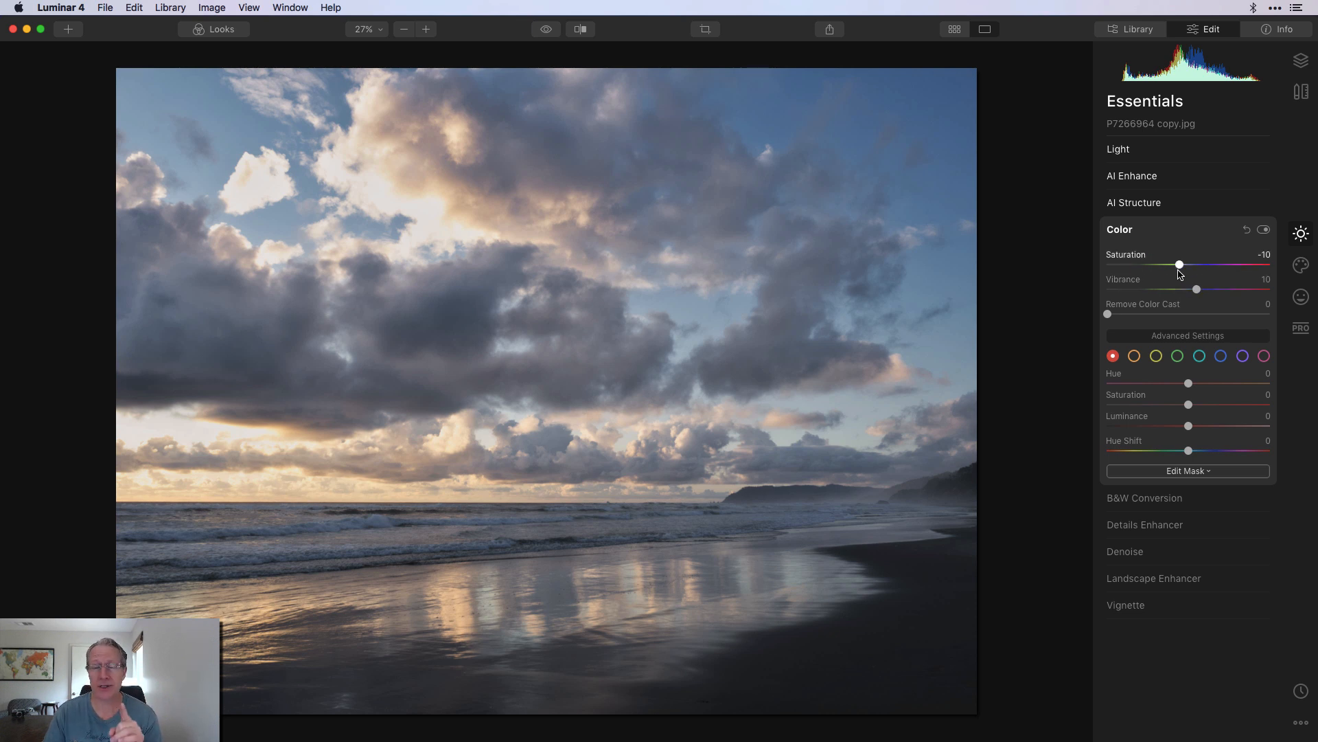
{"action": "left_click", "coordinate": [1221, 356]}
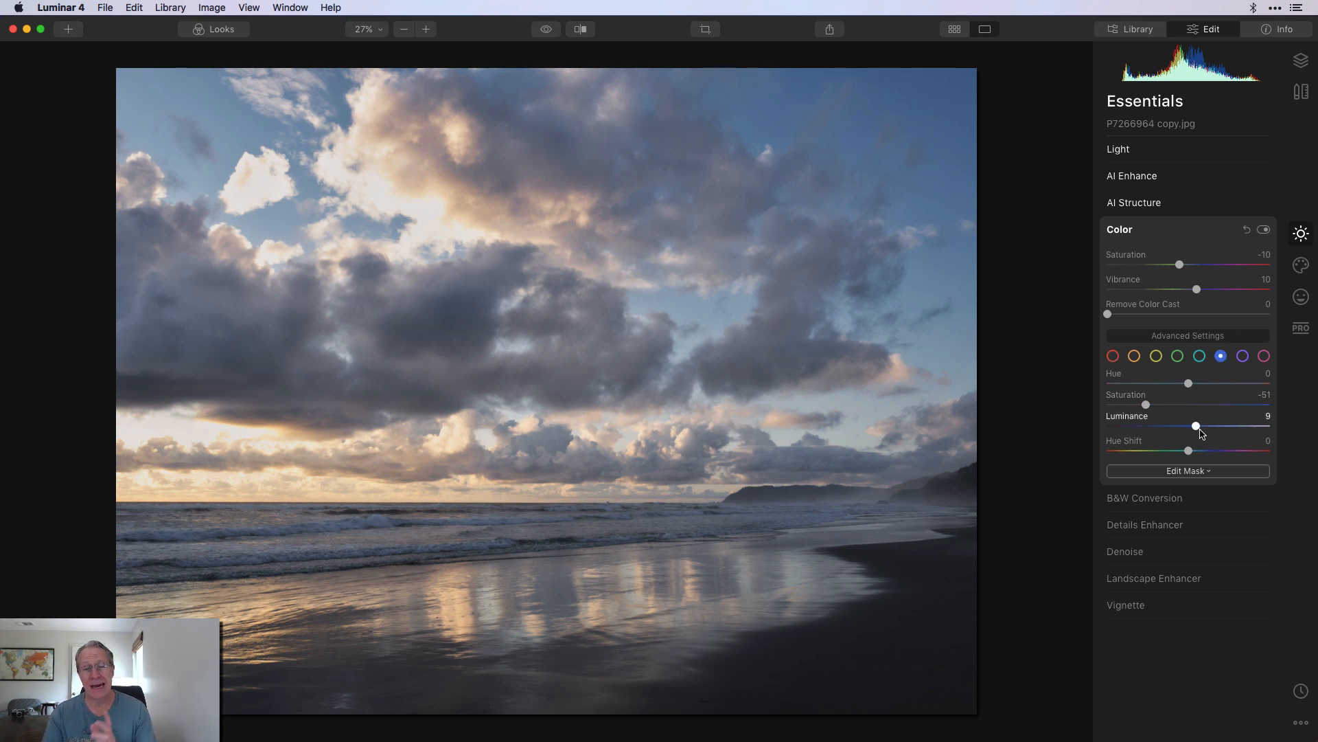
{"action": "left_click", "coordinate": [1263, 231]}
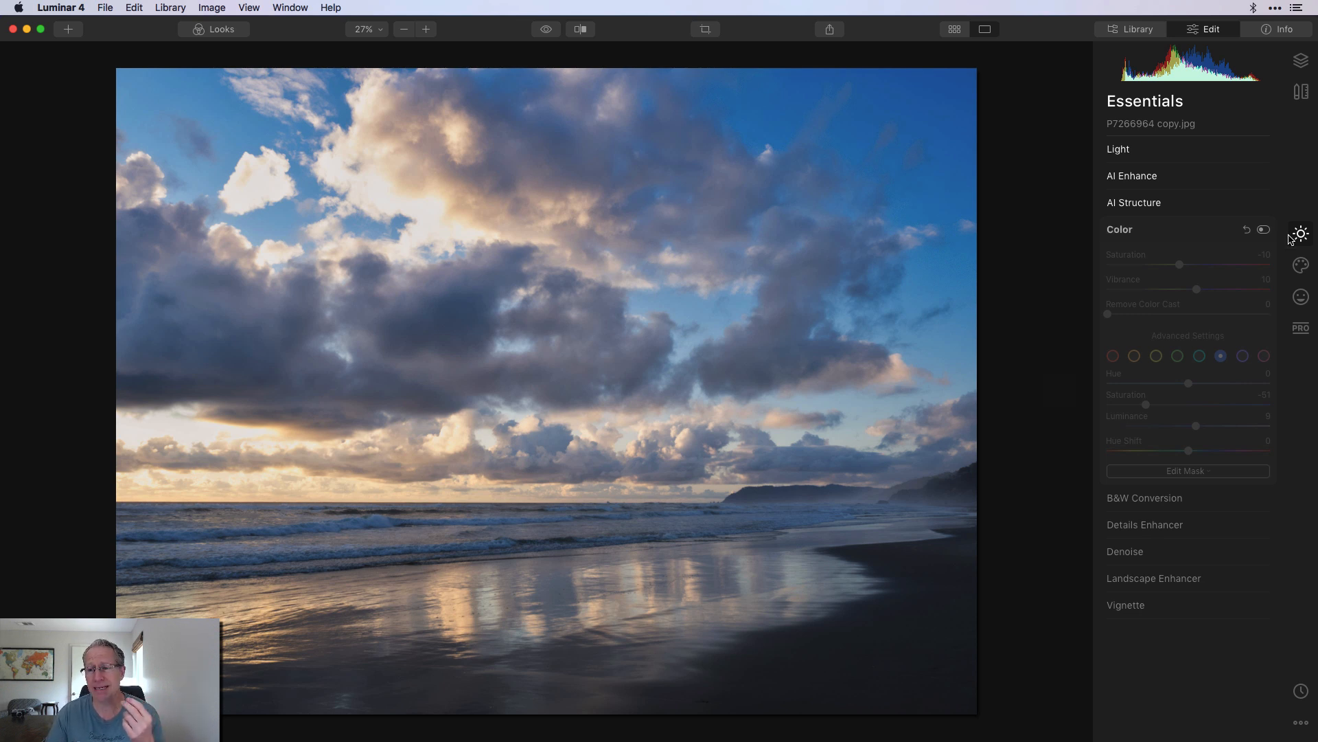
{"action": "left_click", "coordinate": [1262, 231]}
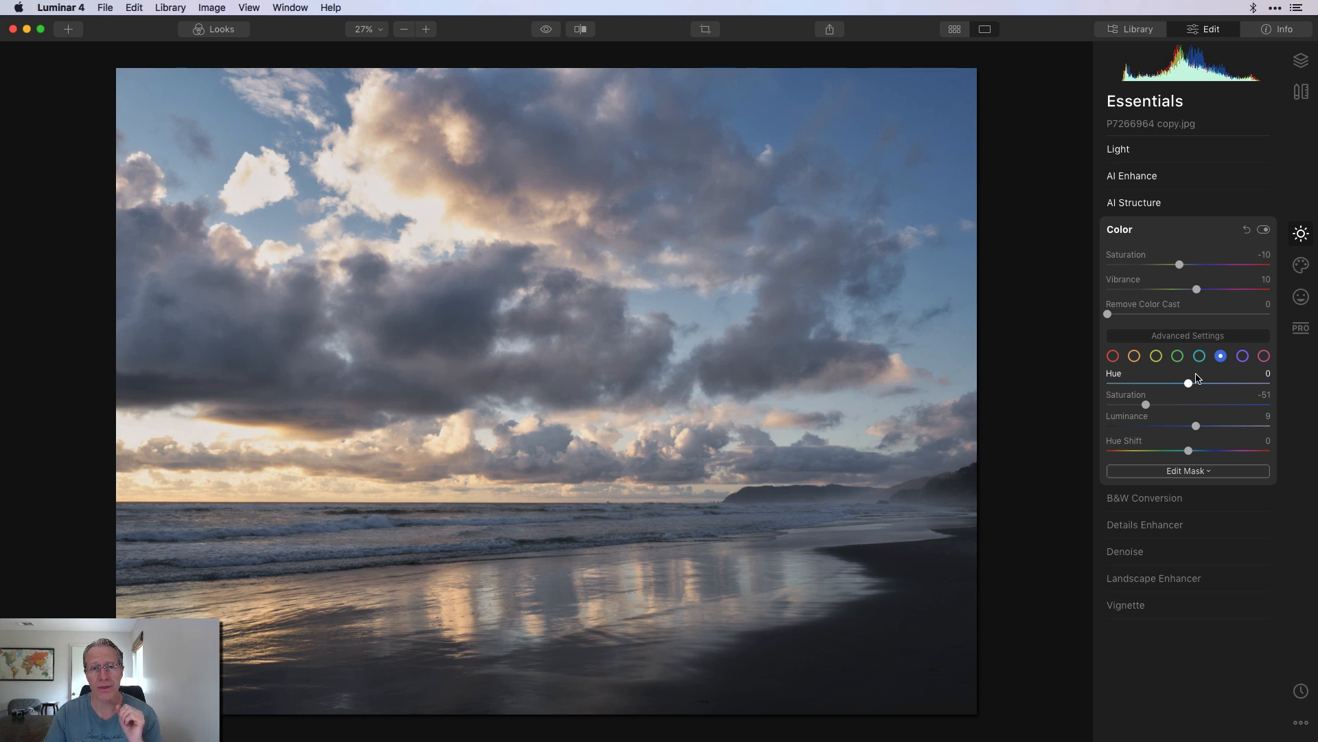
- Enable the prepared Landscape Enhancer adjustment and compare the photo with and without its Golden Hour effect
{"action": "left_click", "coordinate": [1153, 577]}
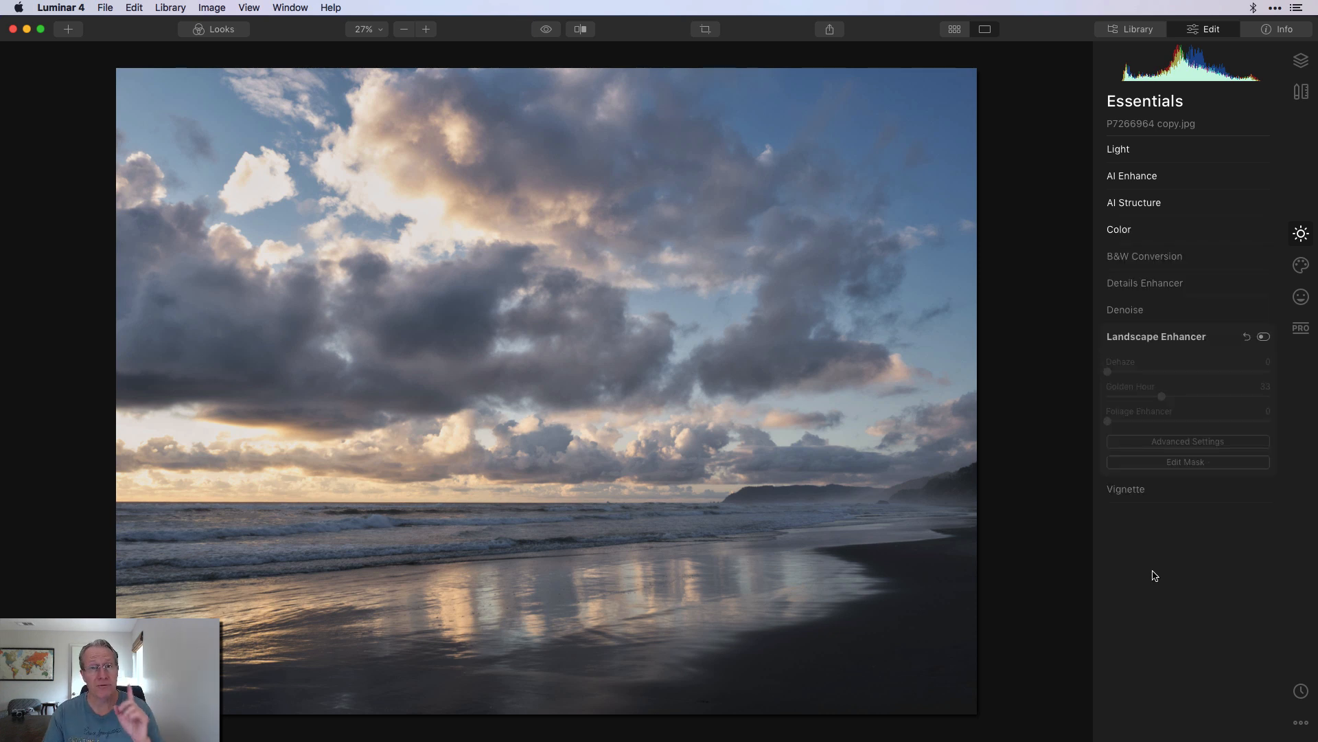
{"action": "left_click", "coordinate": [1264, 338]}
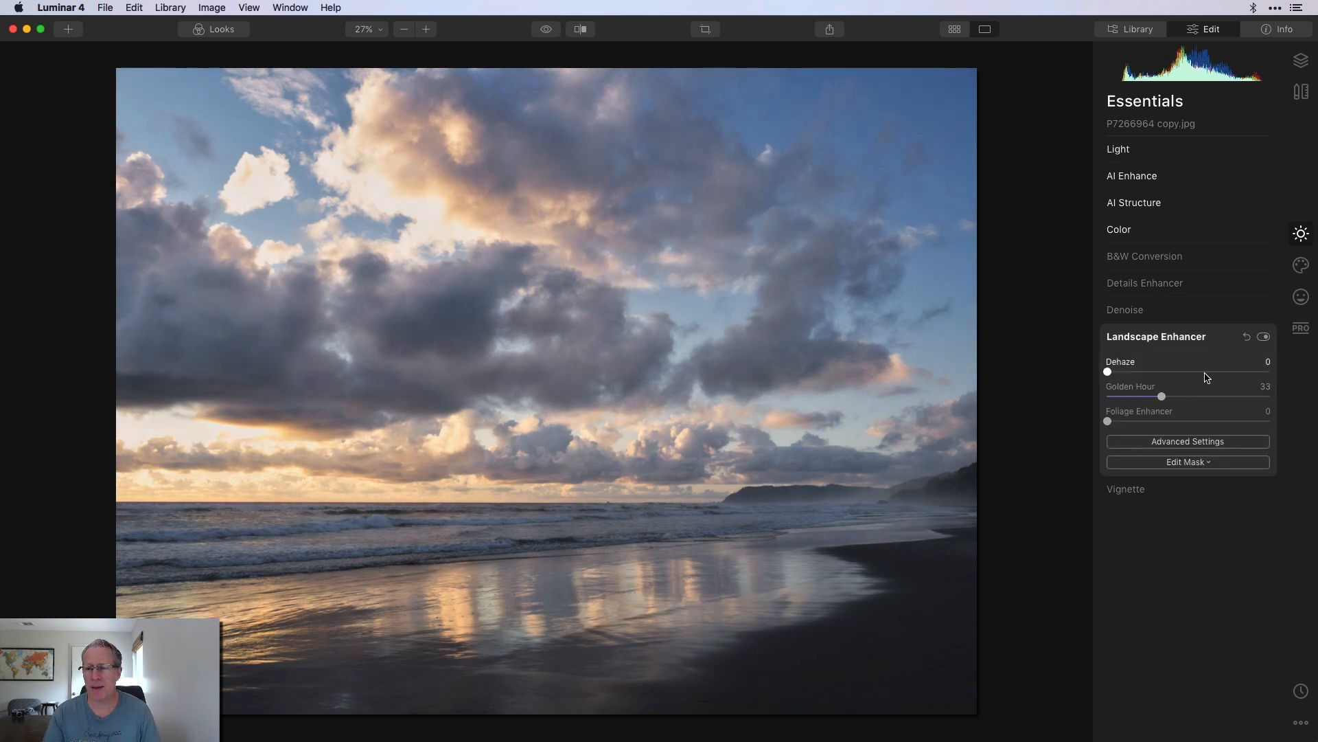
{"action": "left_click", "coordinate": [1264, 338]}
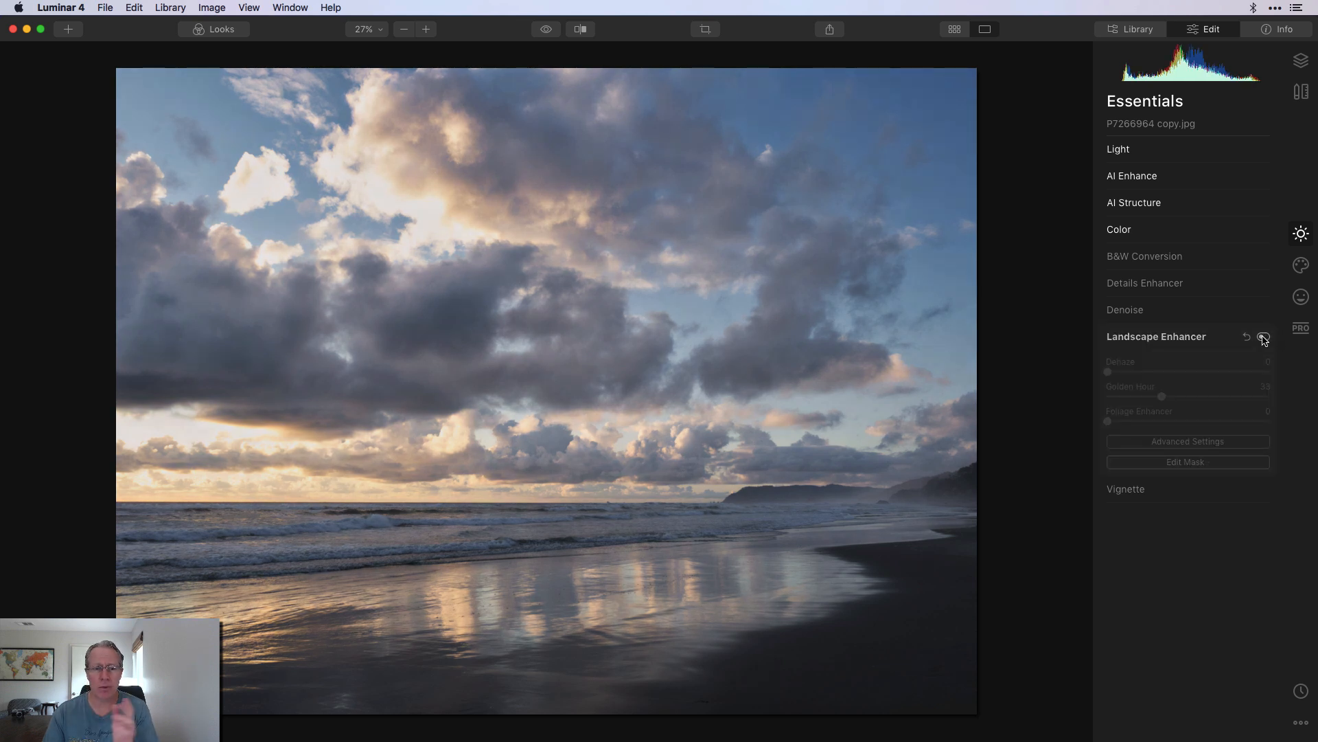
{"action": "left_click", "coordinate": [1264, 338]}
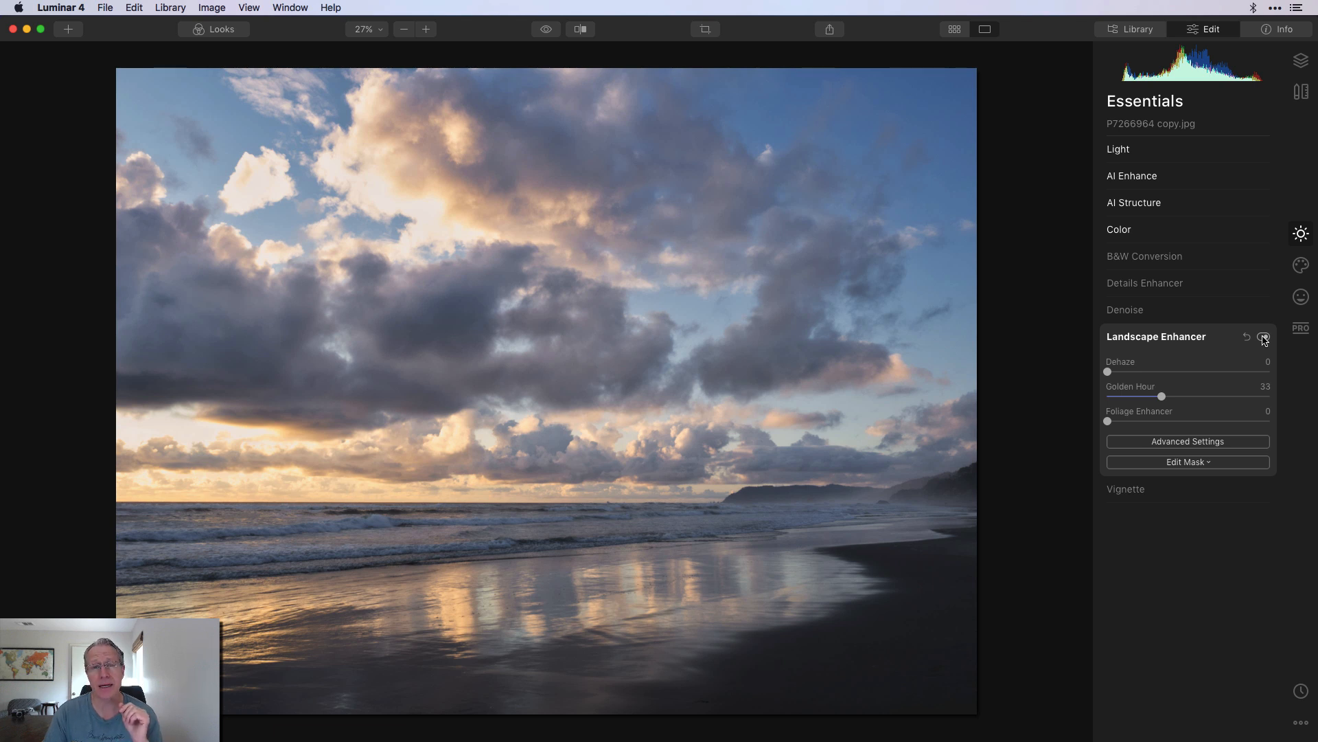
- Enable the prepared Mystical effect among the Creative tools and compare the photo with and without it
{"action": "left_click", "coordinate": [1299, 267]}
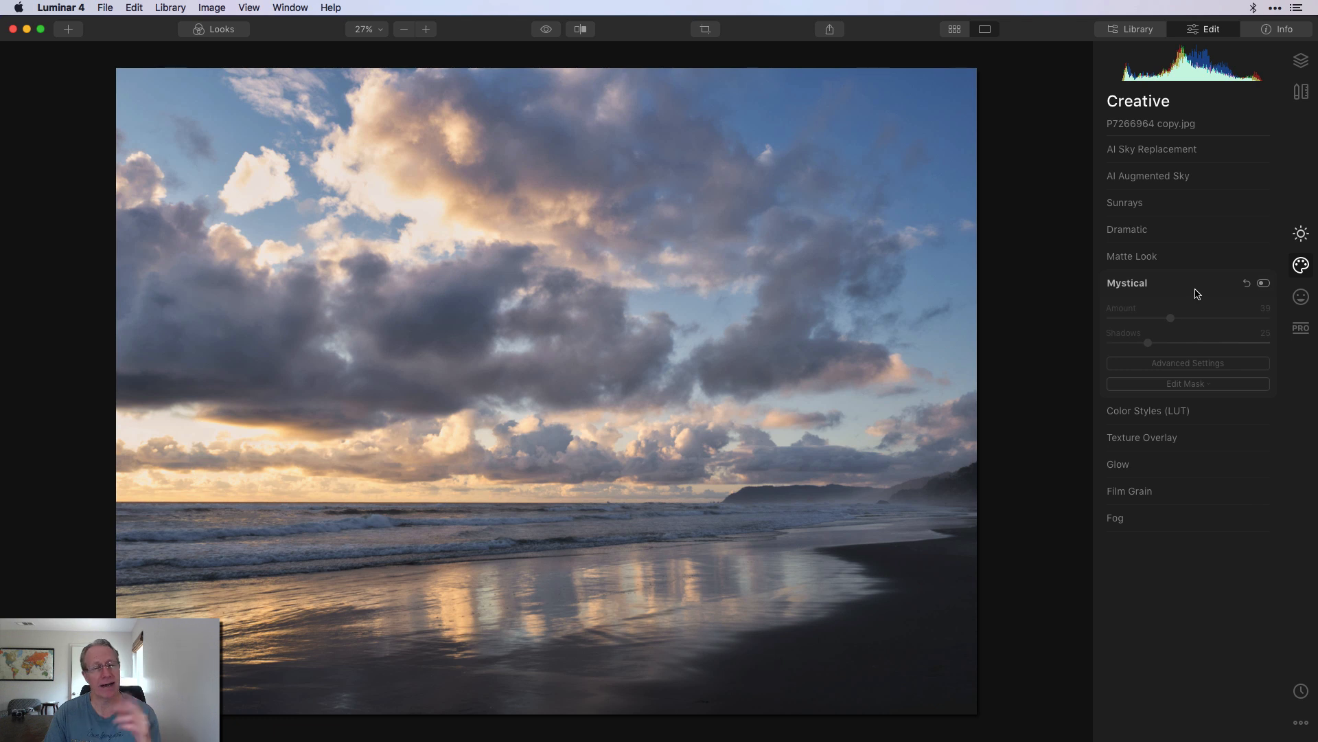
{"action": "left_click", "coordinate": [1264, 283]}
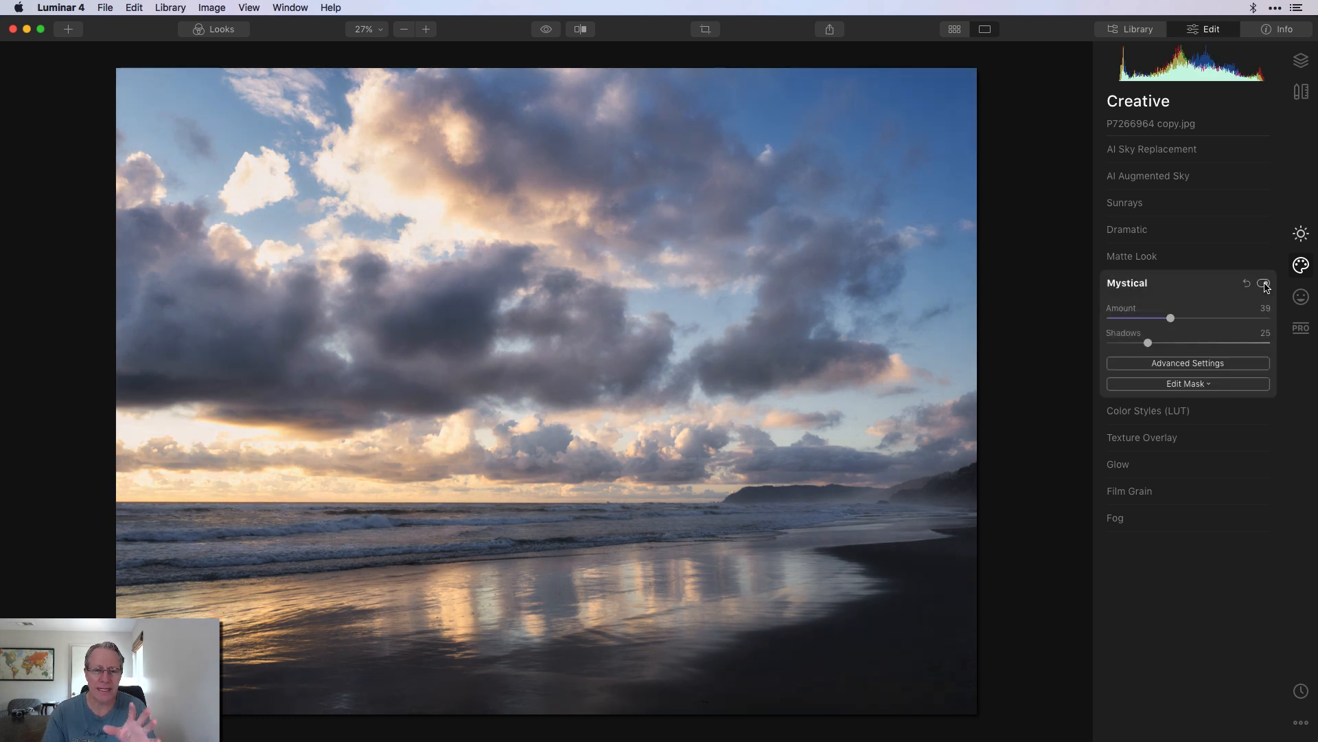
{"action": "left_click", "coordinate": [1264, 285]}
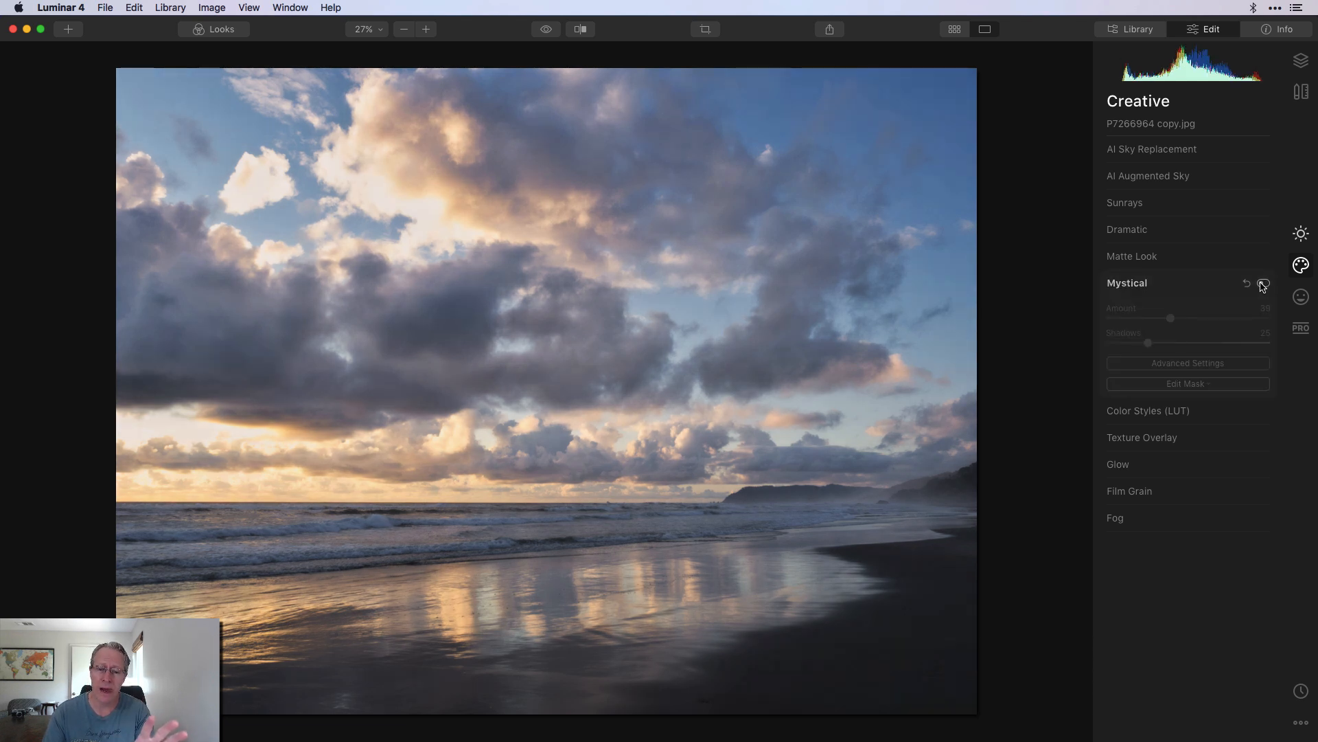
{"action": "left_click", "coordinate": [1264, 284]}
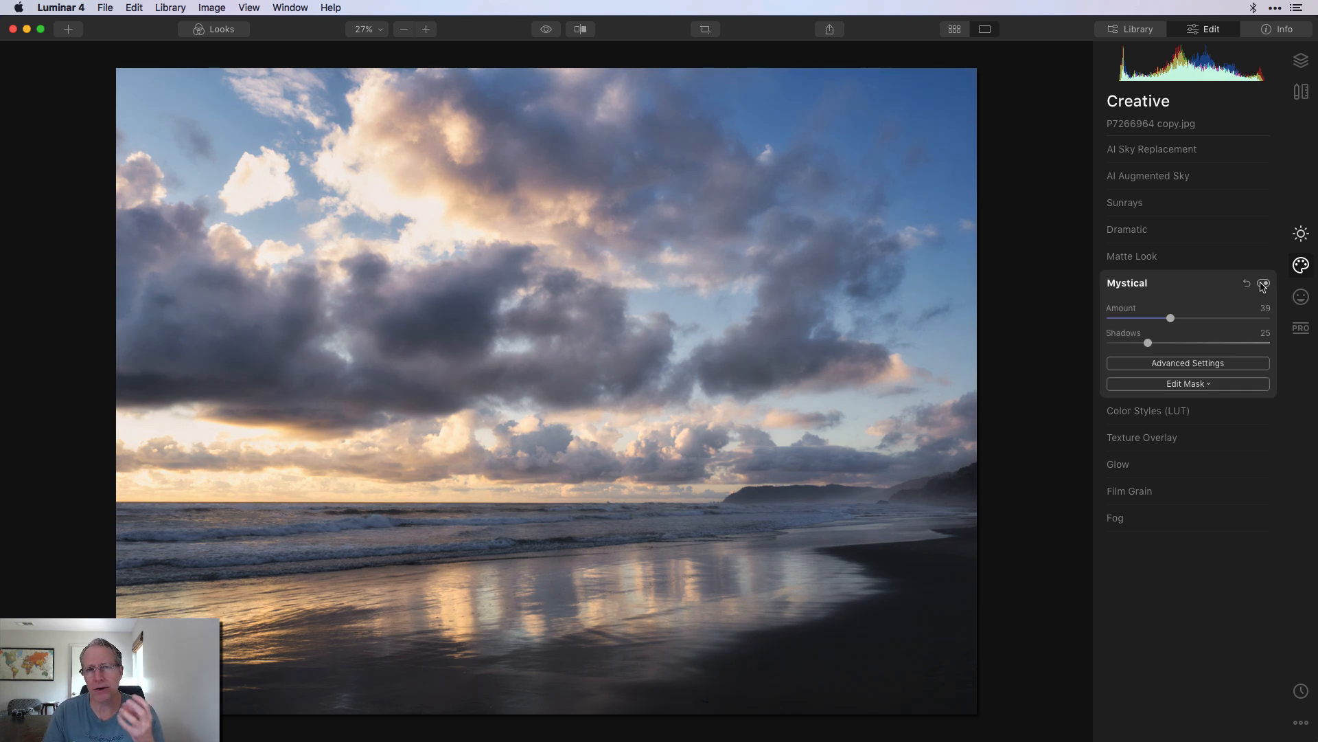
{"action": "left_click", "coordinate": [1264, 284]}
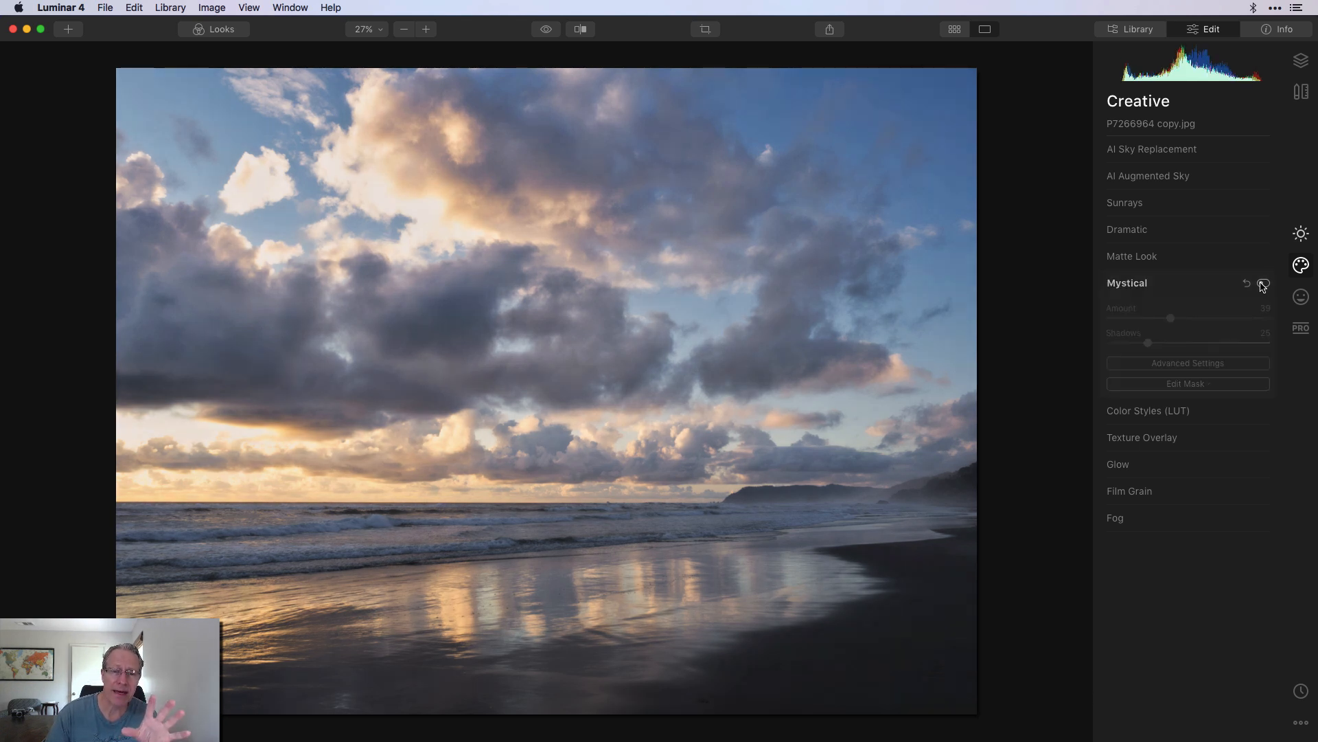
{"action": "left_click", "coordinate": [1263, 285]}
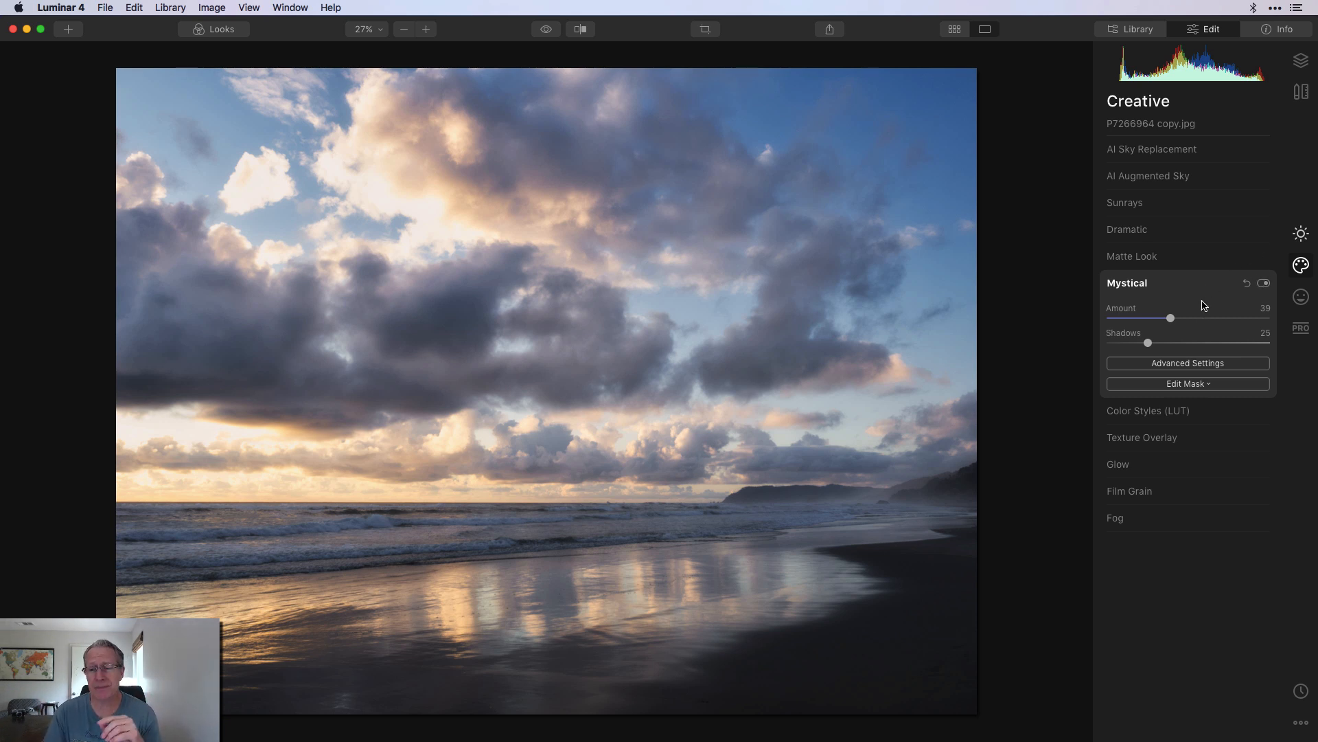
- Try the Glow effect's amount with the Soft Focus Bright and Soft Glow types, resetting the amount to 0 each time
{"action": "left_click", "coordinate": [1165, 471]}
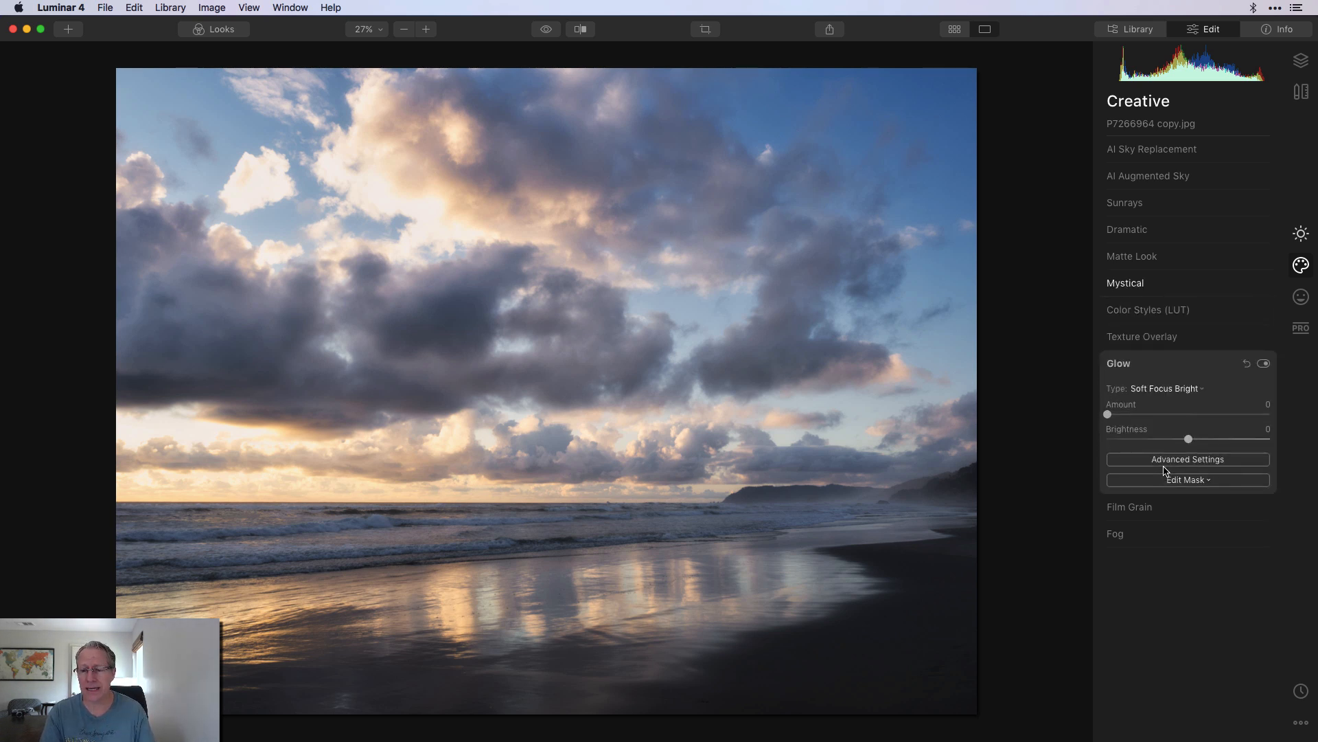
{"action": "mouse_move", "coordinate": [1110, 416]}
{"action": "left_mouse_down"}
{"action": "mouse_move", "coordinate": [1214, 405]}
{"action": "mouse_move", "coordinate": [1056, 415]}
{"action": "mouse_move", "coordinate": [1186, 412]}
{"action": "mouse_move", "coordinate": [1092, 419]}
{"action": "left_mouse_up"}
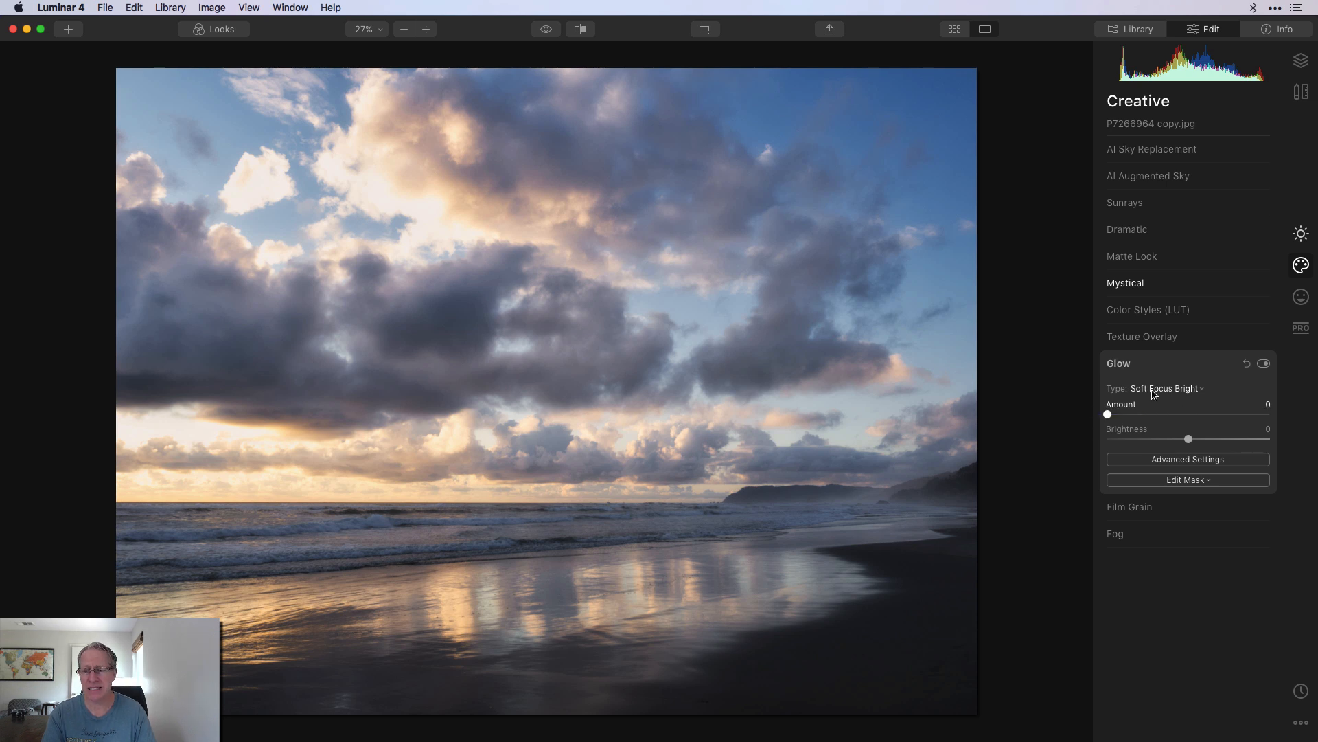
{"action": "left_click", "coordinate": [1164, 389]}
{"action": "left_click", "coordinate": [1163, 415]}
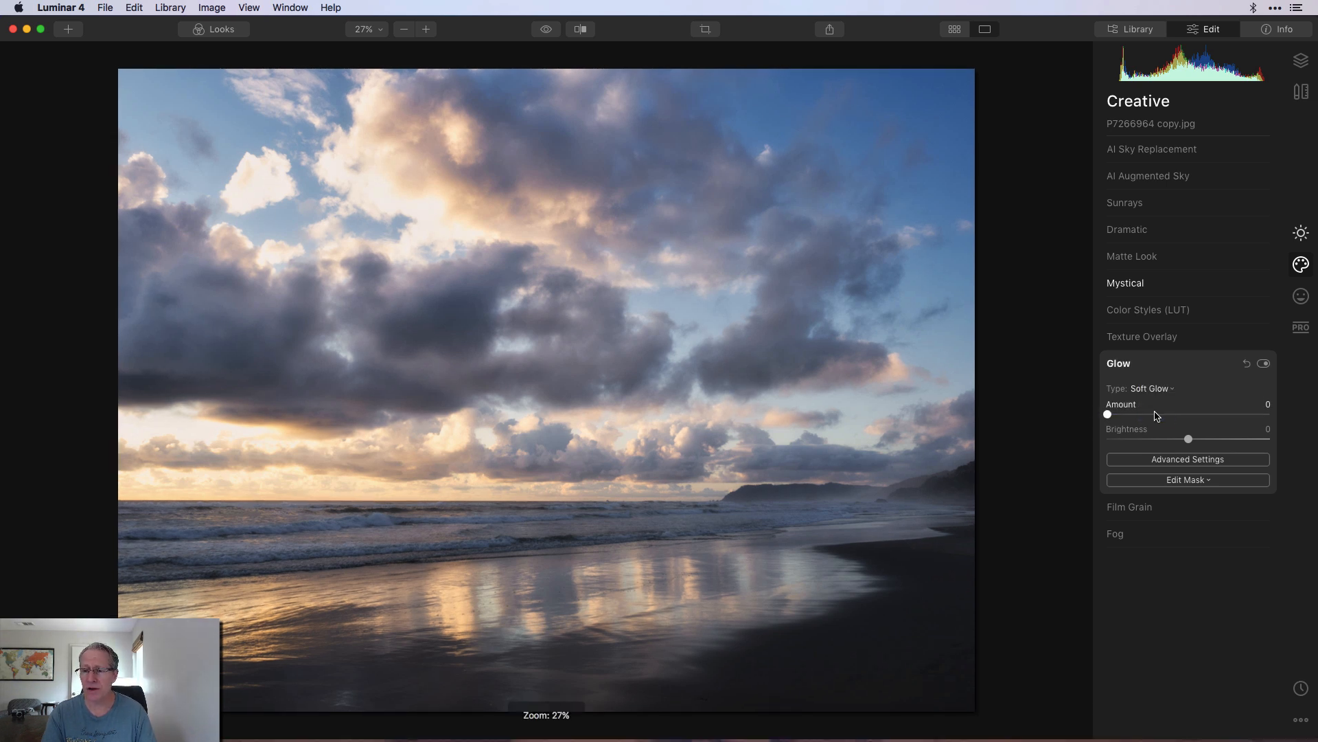
{"action": "left_click_drag", "start_coordinate": [1108, 415], "coordinate": [1024, 412]}
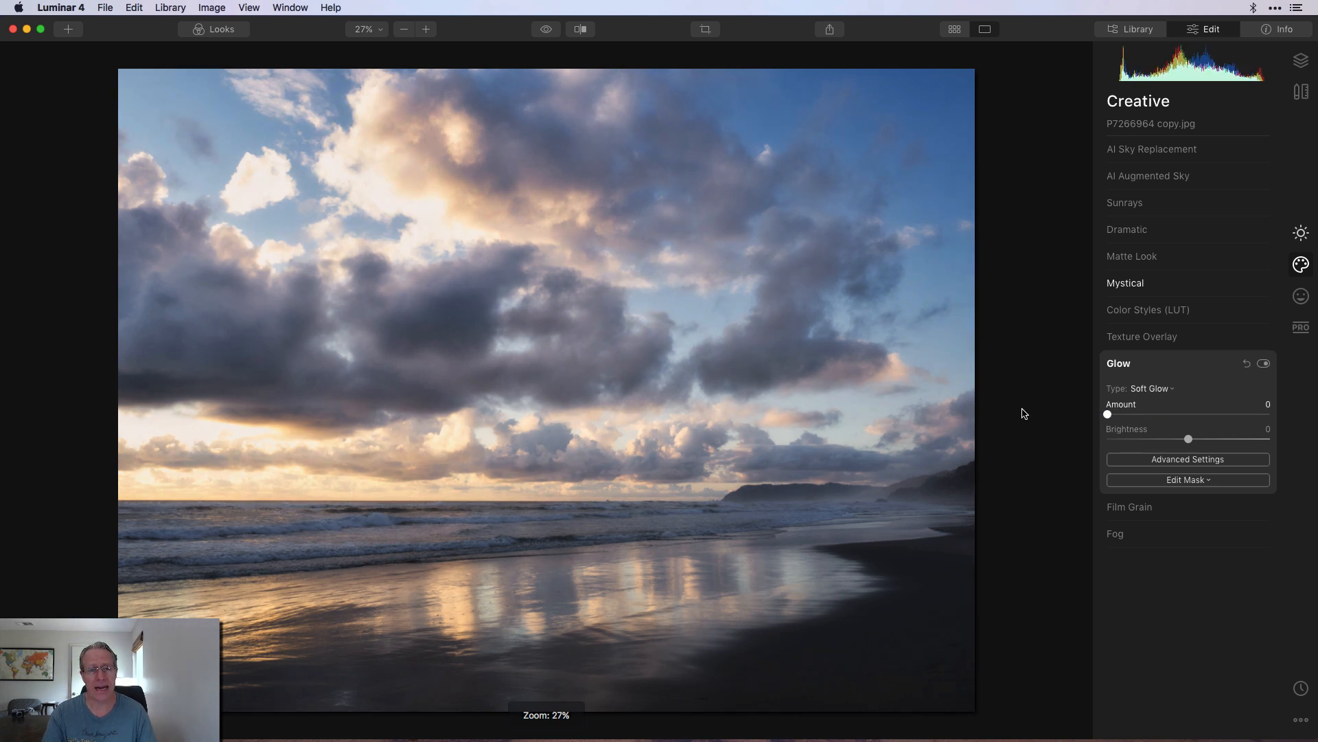
{"action": "left_click", "coordinate": [1213, 366]}
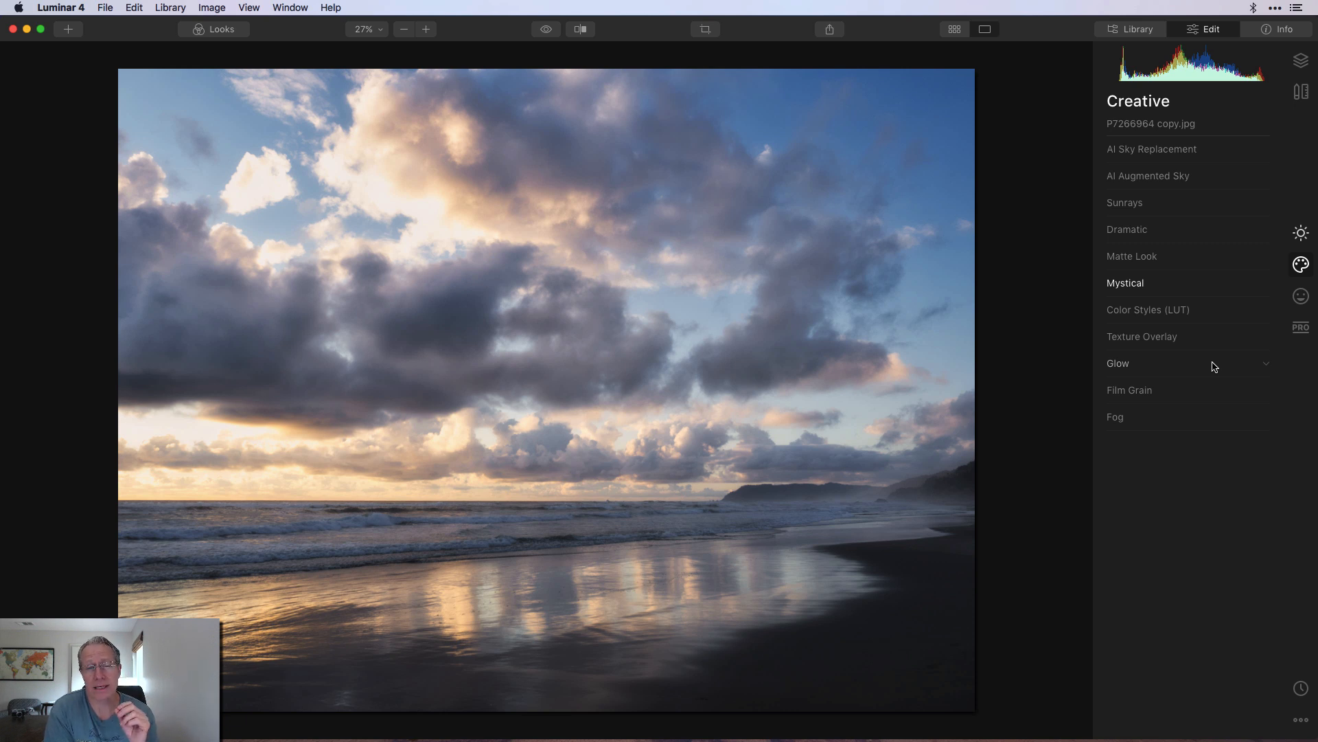
- Enable the prepared Orton Effect among the Portrait tools and compare the photo with and without it
{"action": "left_click", "coordinate": [1294, 296]}
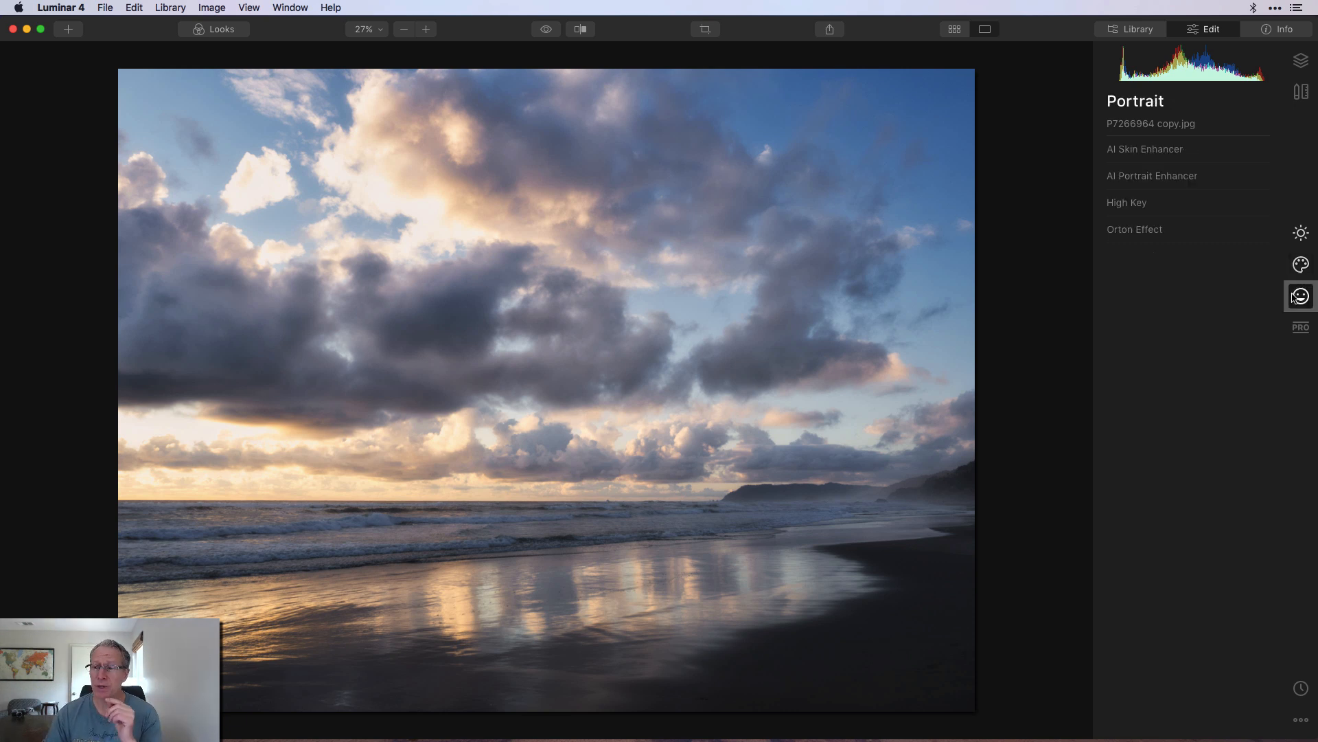
{"action": "left_click", "coordinate": [1157, 232]}
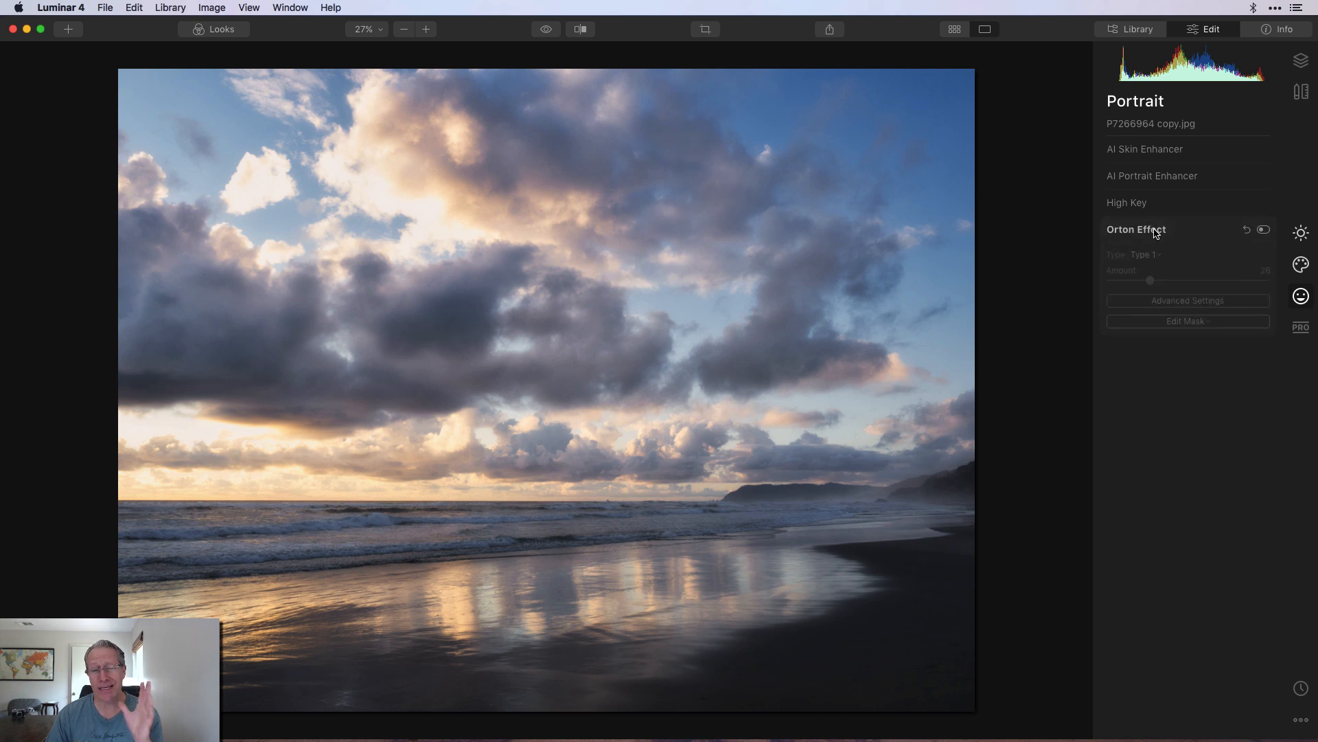
{"action": "left_click", "coordinate": [1263, 229]}
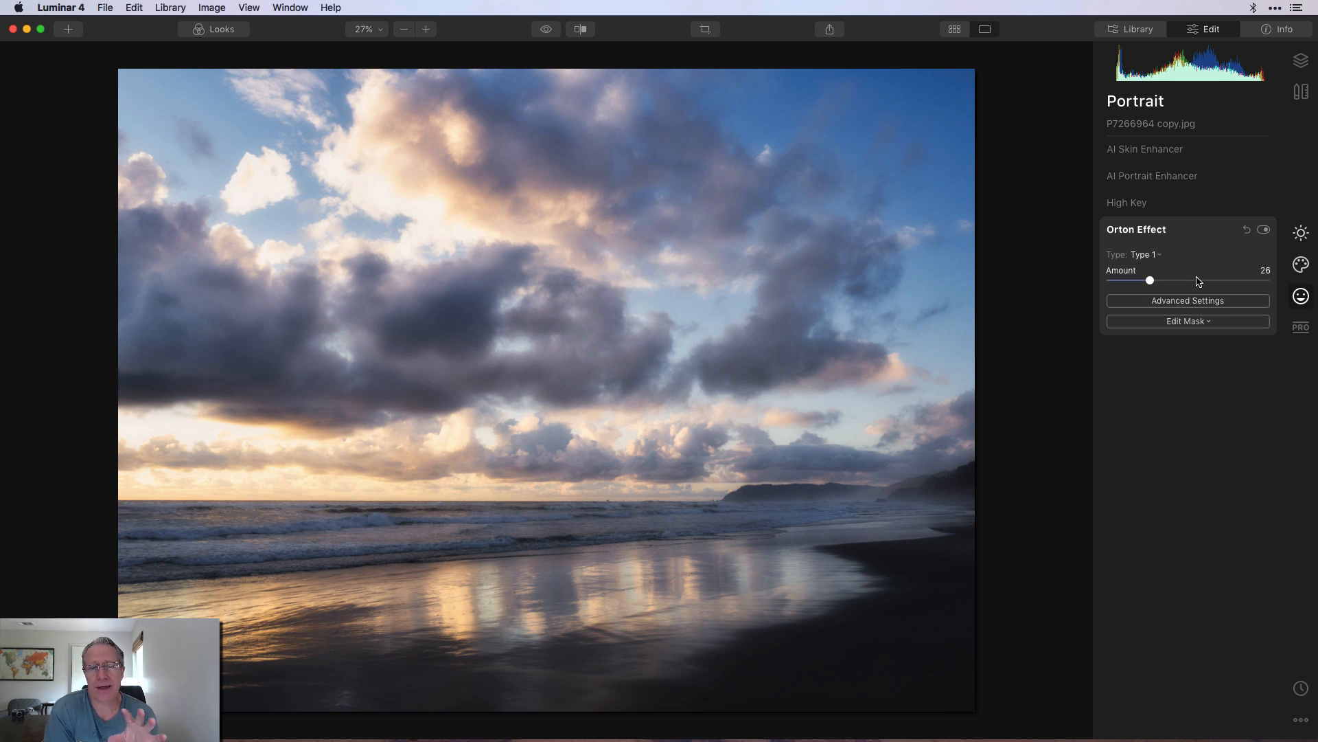
{"action": "left_click", "coordinate": [1263, 231]}
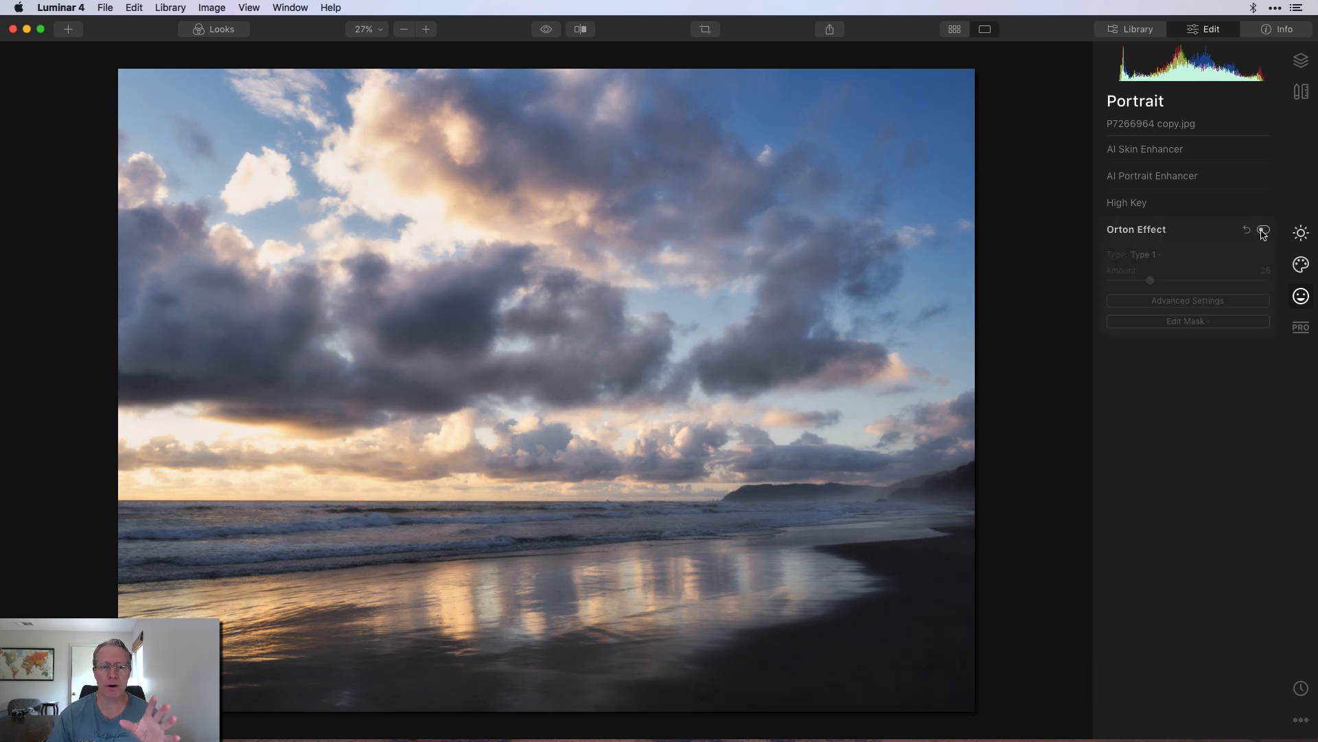
{"action": "left_click", "coordinate": [1263, 230]}
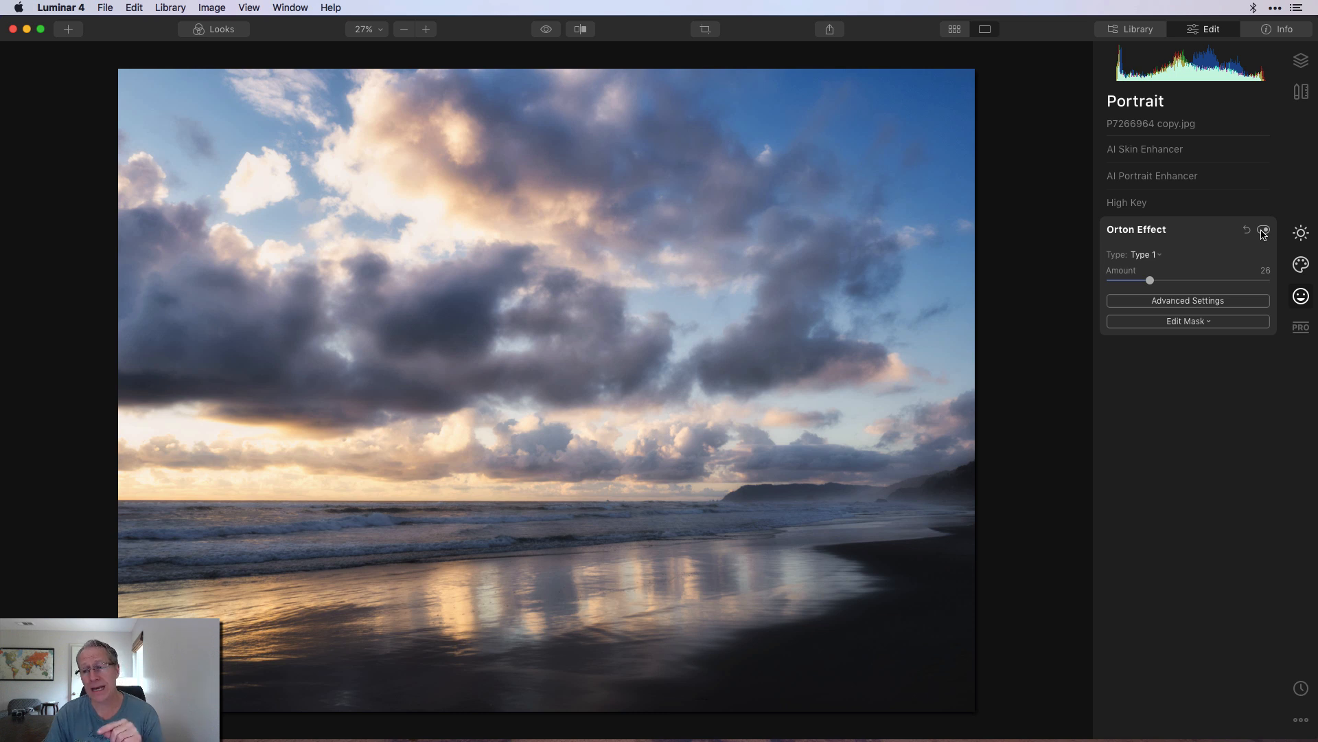
- Try Advanced Contrast on the highlights at 37 and 67, then on the midtones and shadows, resetting each contrast value to 0
{"action": "left_click", "coordinate": [1300, 329]}
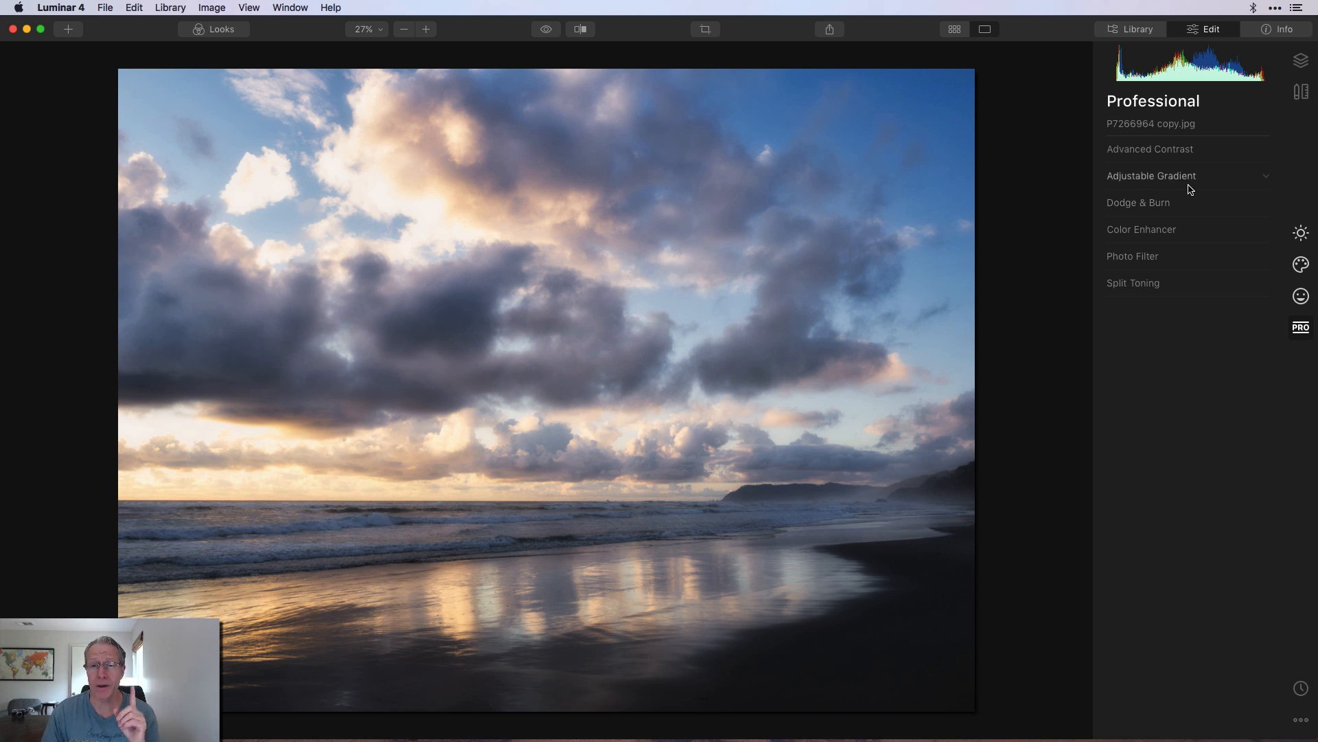
{"action": "left_click", "coordinate": [1170, 152]}
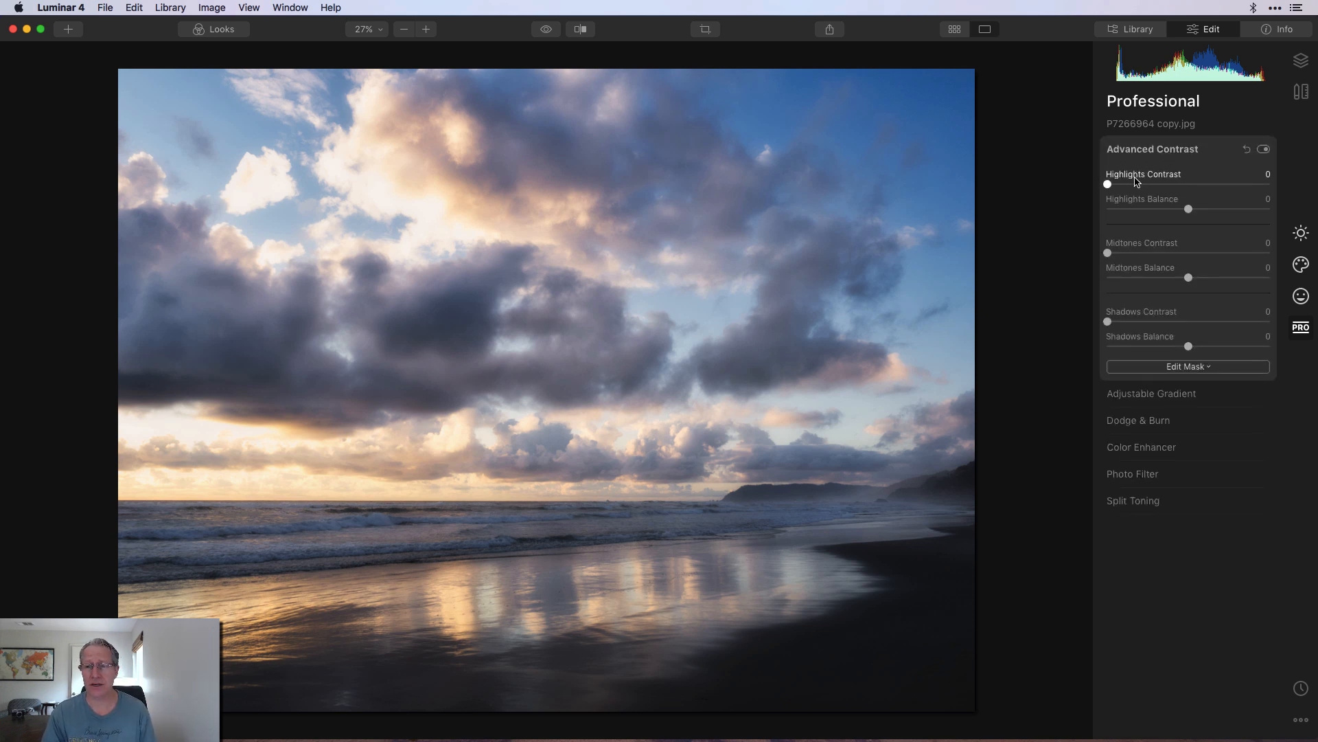
{"action": "left_click_drag", "start_coordinate": [1108, 185], "coordinate": [1170, 182]}
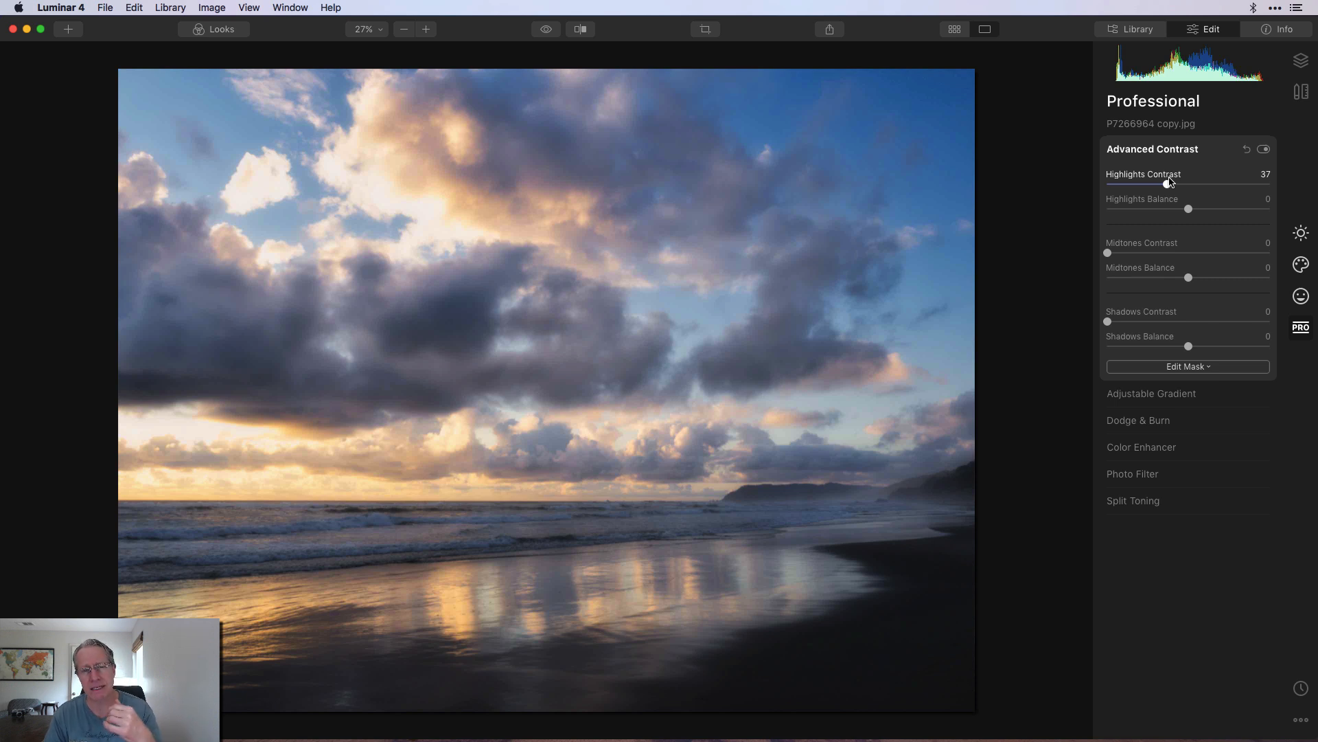
{"action": "left_click_drag", "start_coordinate": [1170, 182], "coordinate": [1221, 185]}
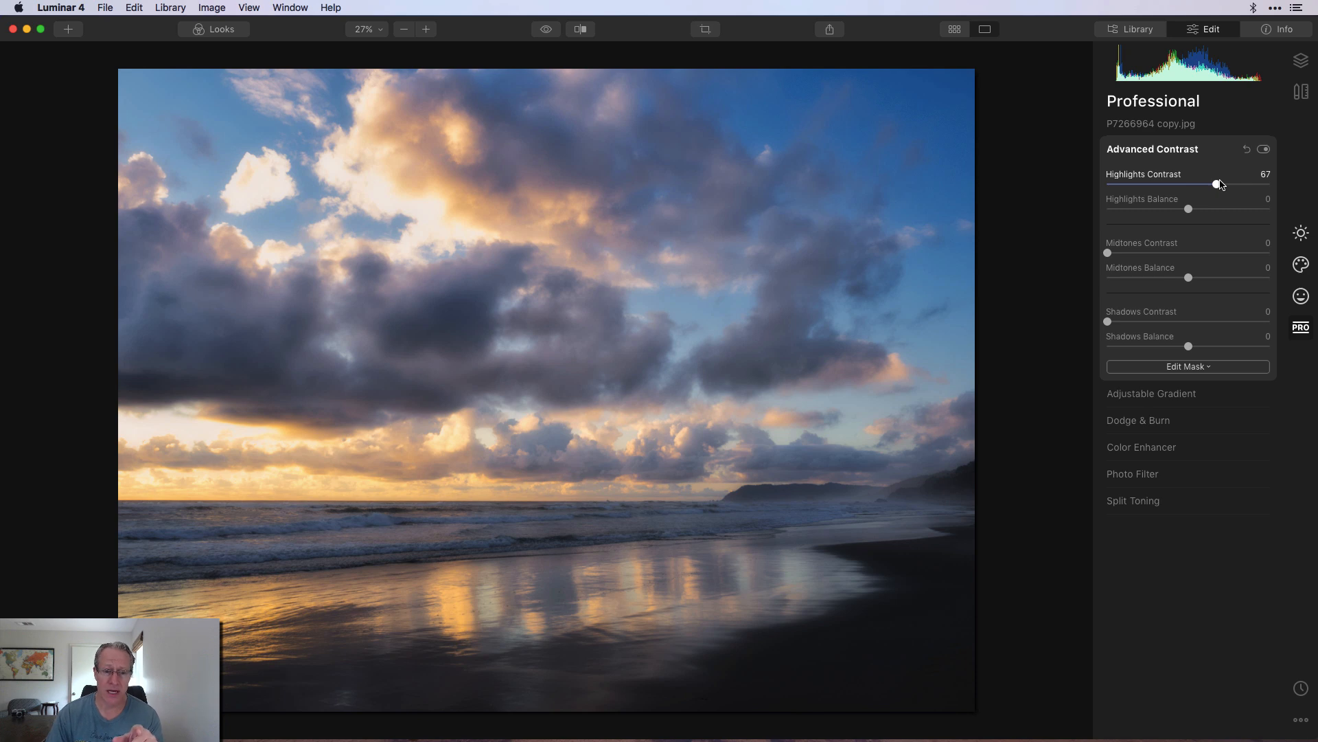
{"action": "left_click_drag", "start_coordinate": [1219, 184], "coordinate": [1011, 168]}
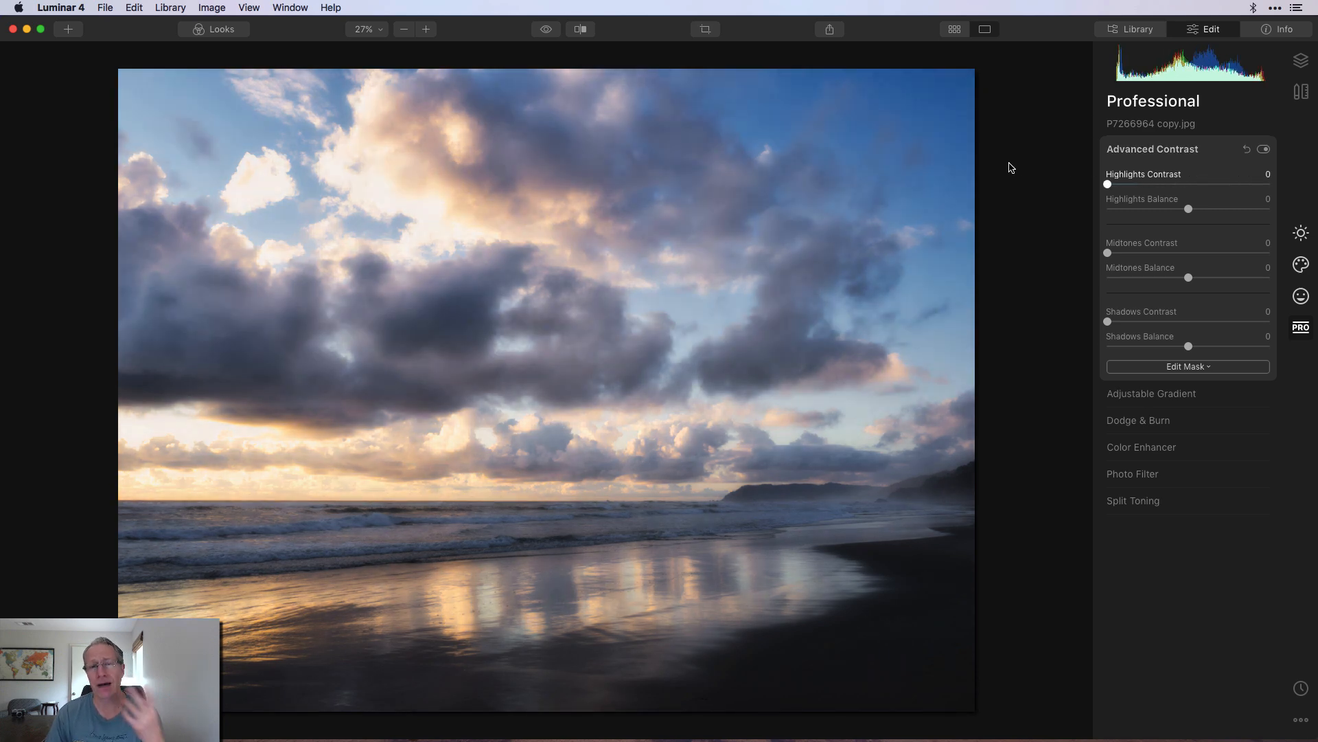
{"action": "left_click_drag", "start_coordinate": [1107, 252], "coordinate": [1053, 251]}
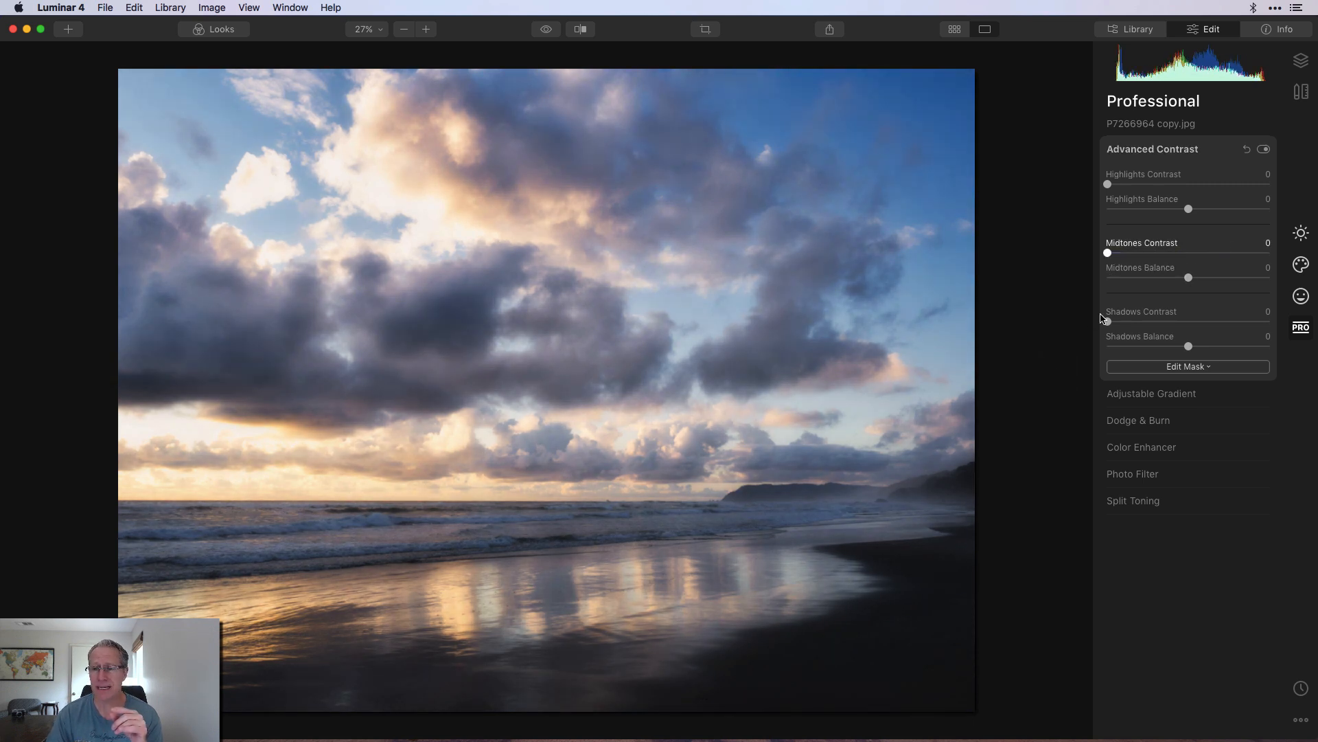
{"action": "left_click_drag", "start_coordinate": [1108, 321], "coordinate": [1068, 309]}
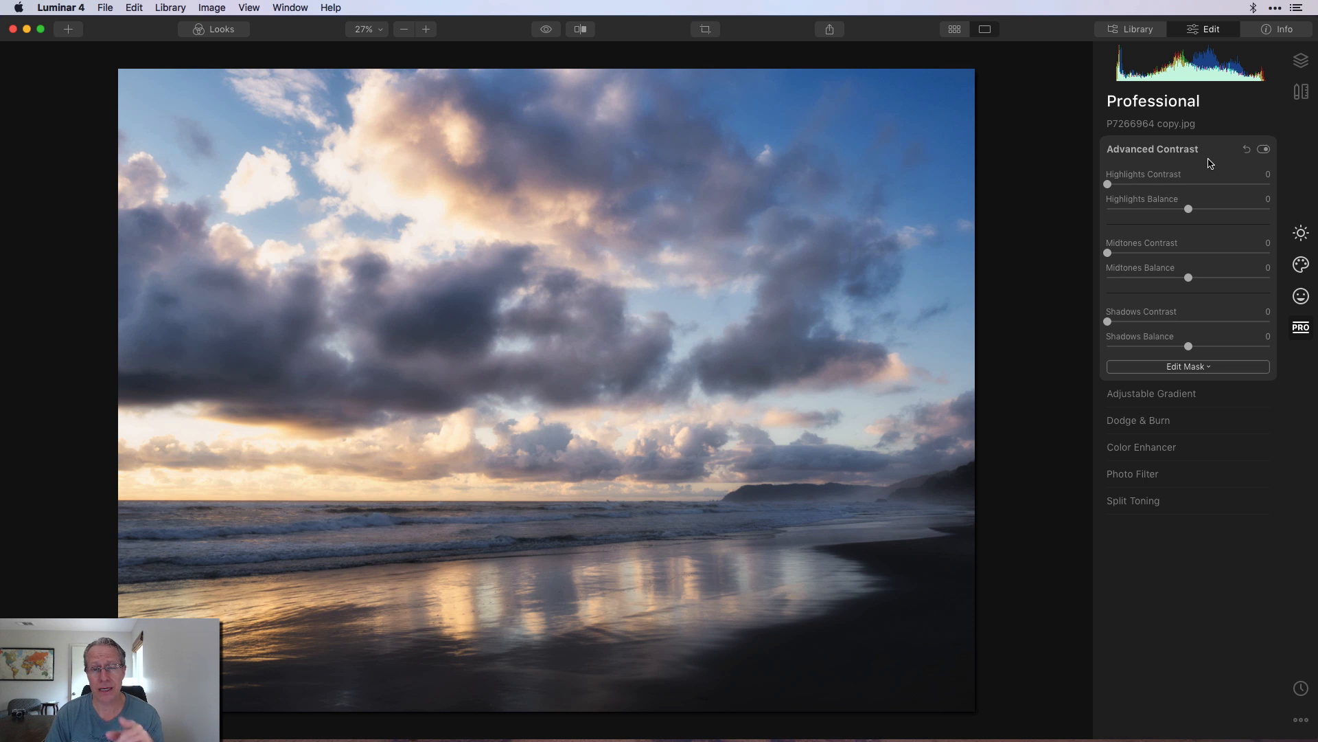
{"action": "left_click", "coordinate": [1212, 153]}
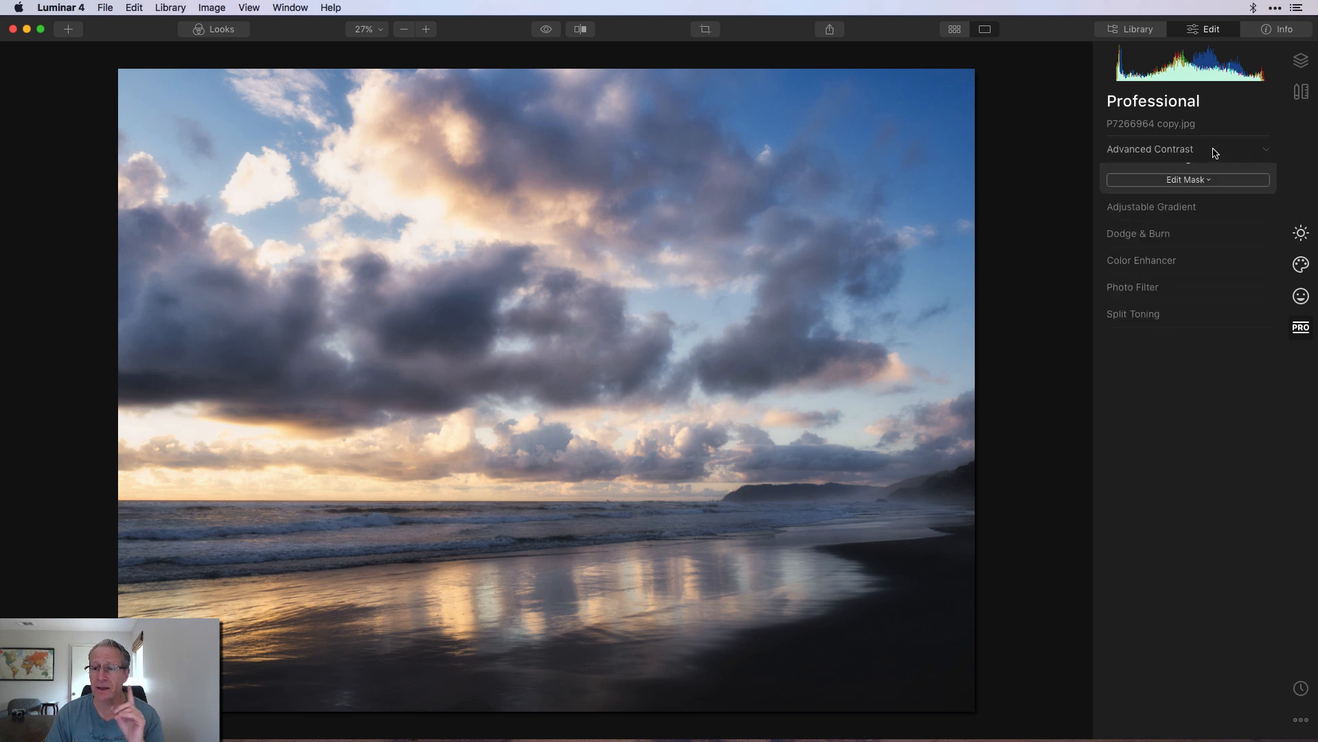
- Set the Adjustable Gradient's orientation by narrowing its transition band to 7 and centering it on the horizon
{"action": "left_click", "coordinate": [1194, 179]}
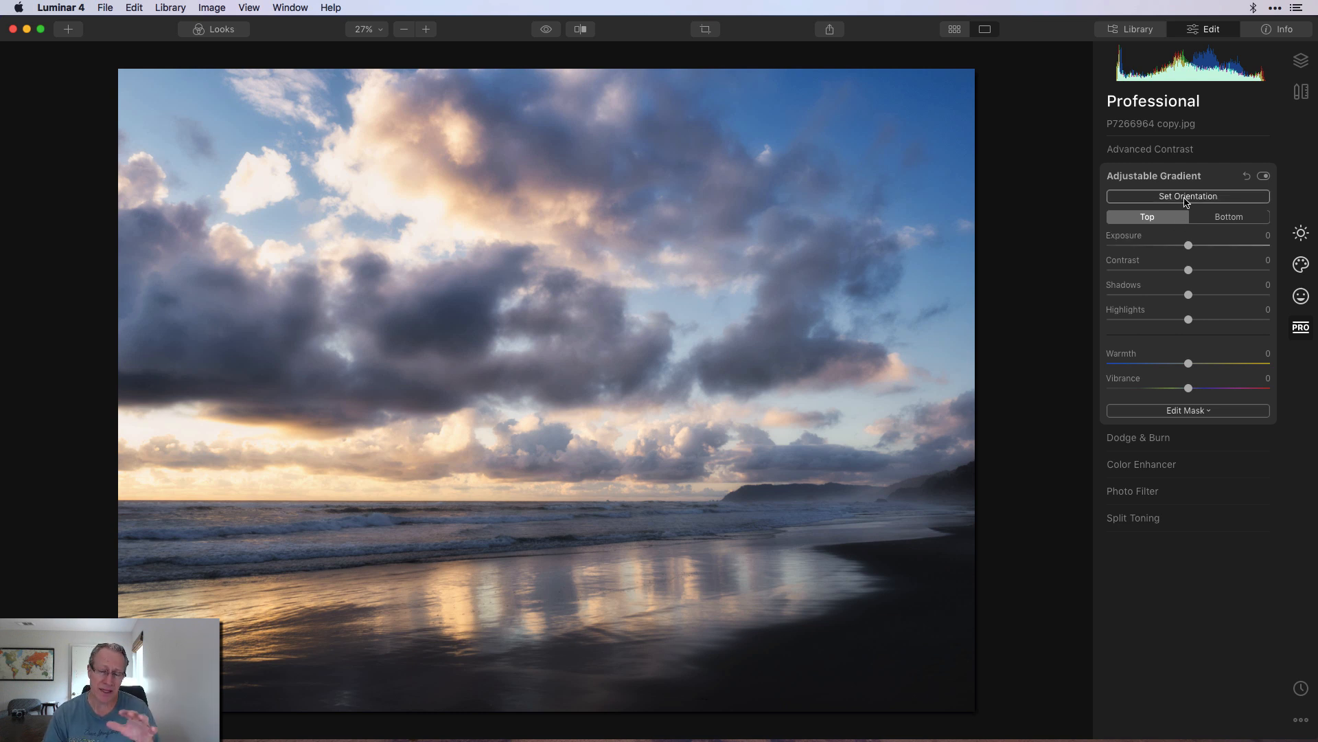
{"action": "left_click", "coordinate": [1186, 199]}
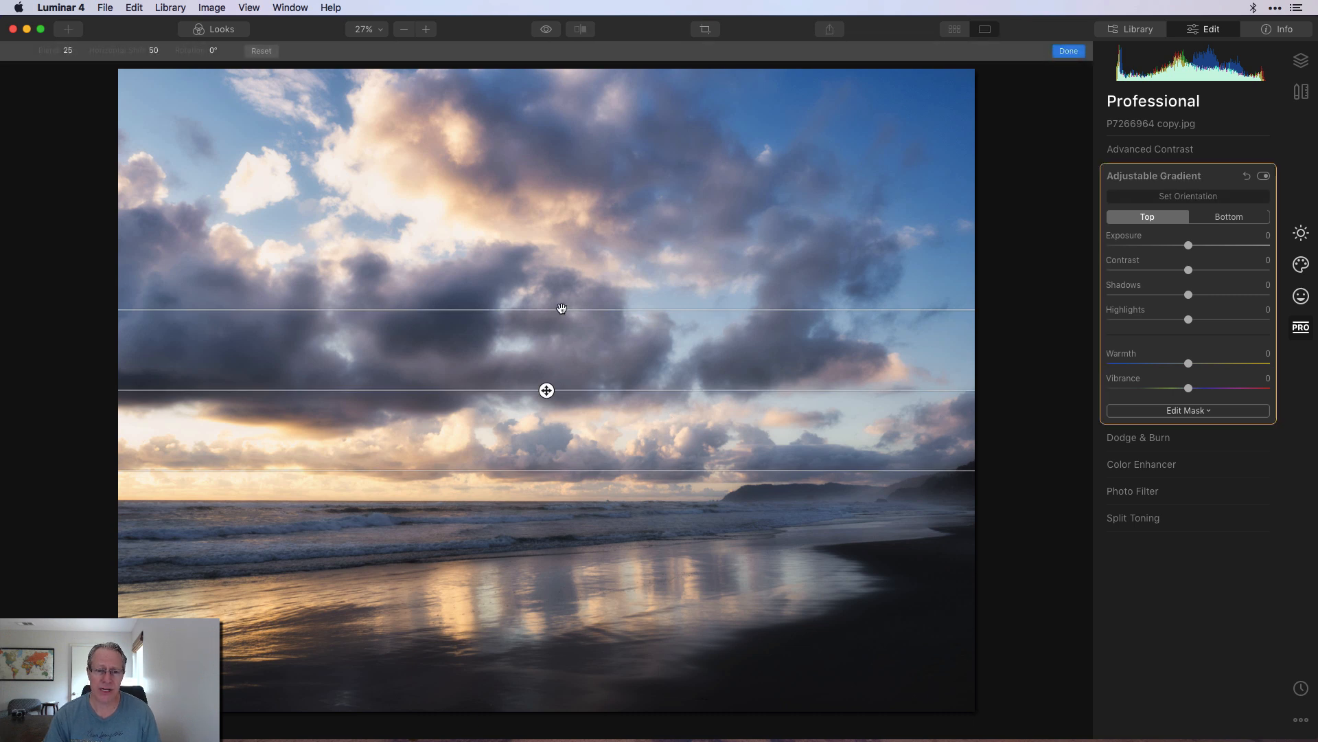
{"action": "left_click_drag", "start_coordinate": [562, 309], "coordinate": [562, 311]}
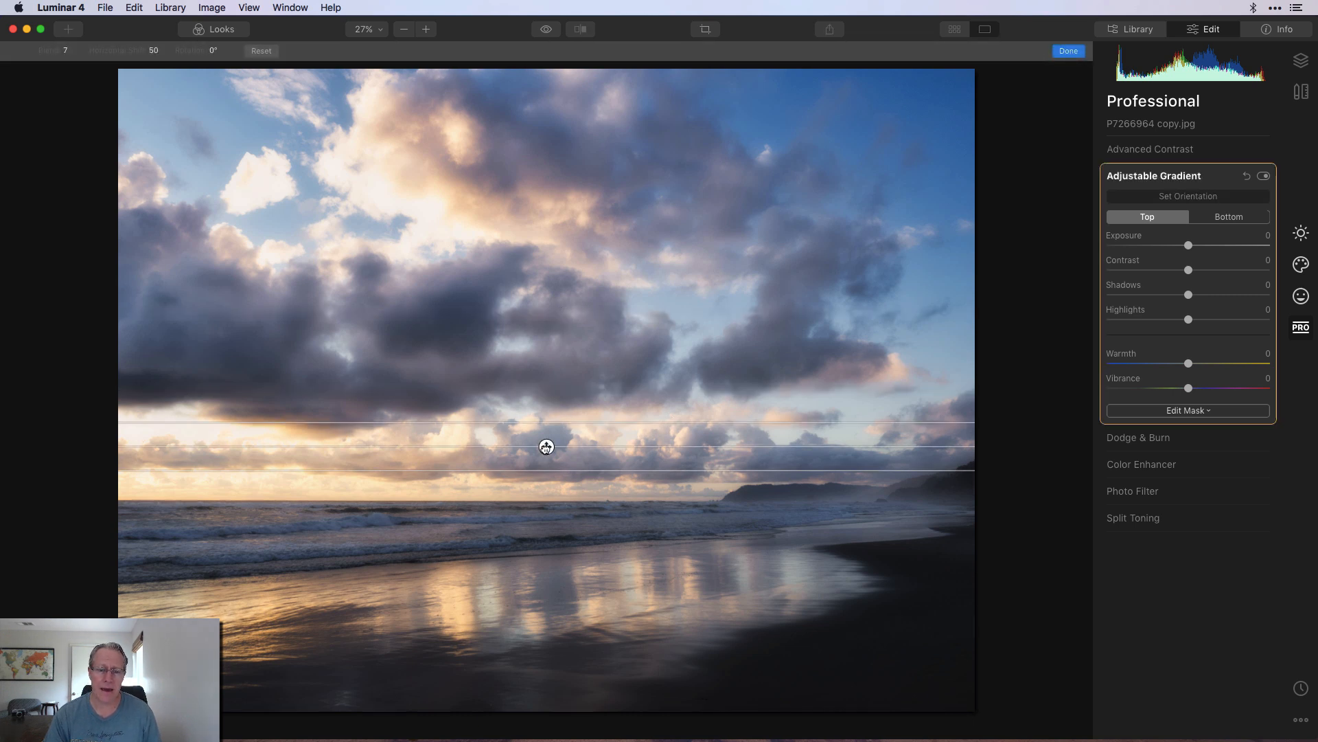
{"action": "left_click_drag", "start_coordinate": [547, 450], "coordinate": [546, 499]}
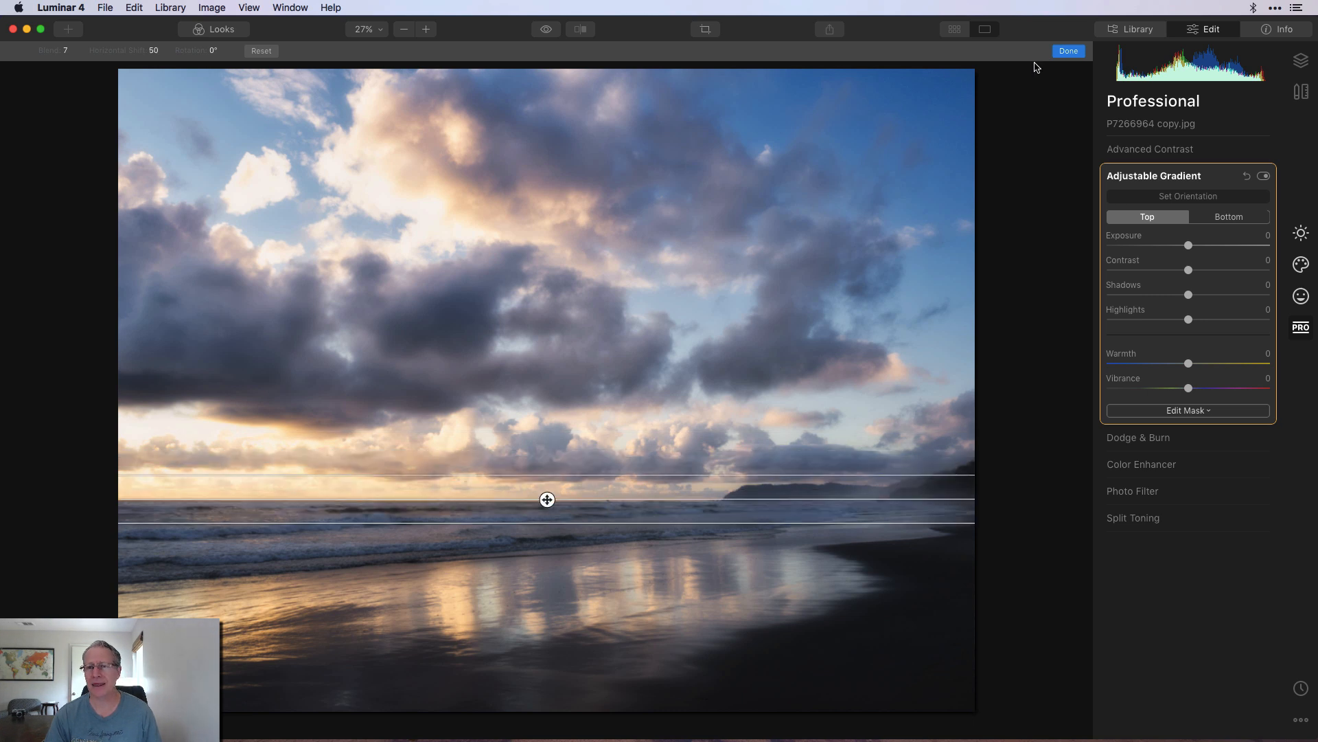
{"action": "left_click", "coordinate": [1064, 50]}
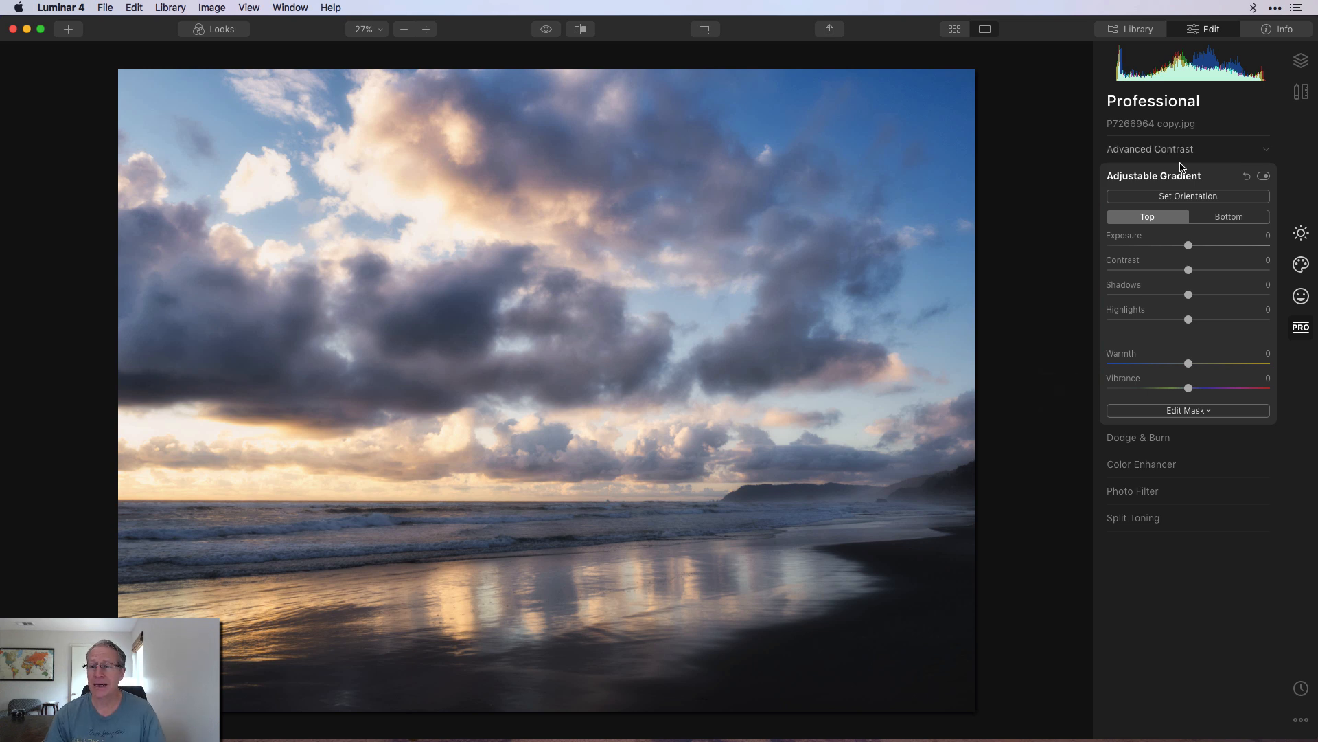
- Set the gradient's top half to Warmth 30, Vibrance 21, Shadows 10, Highlights -8 and Exposure 9
{"action": "left_click_drag", "start_coordinate": [1188, 363], "coordinate": [1207, 389]}
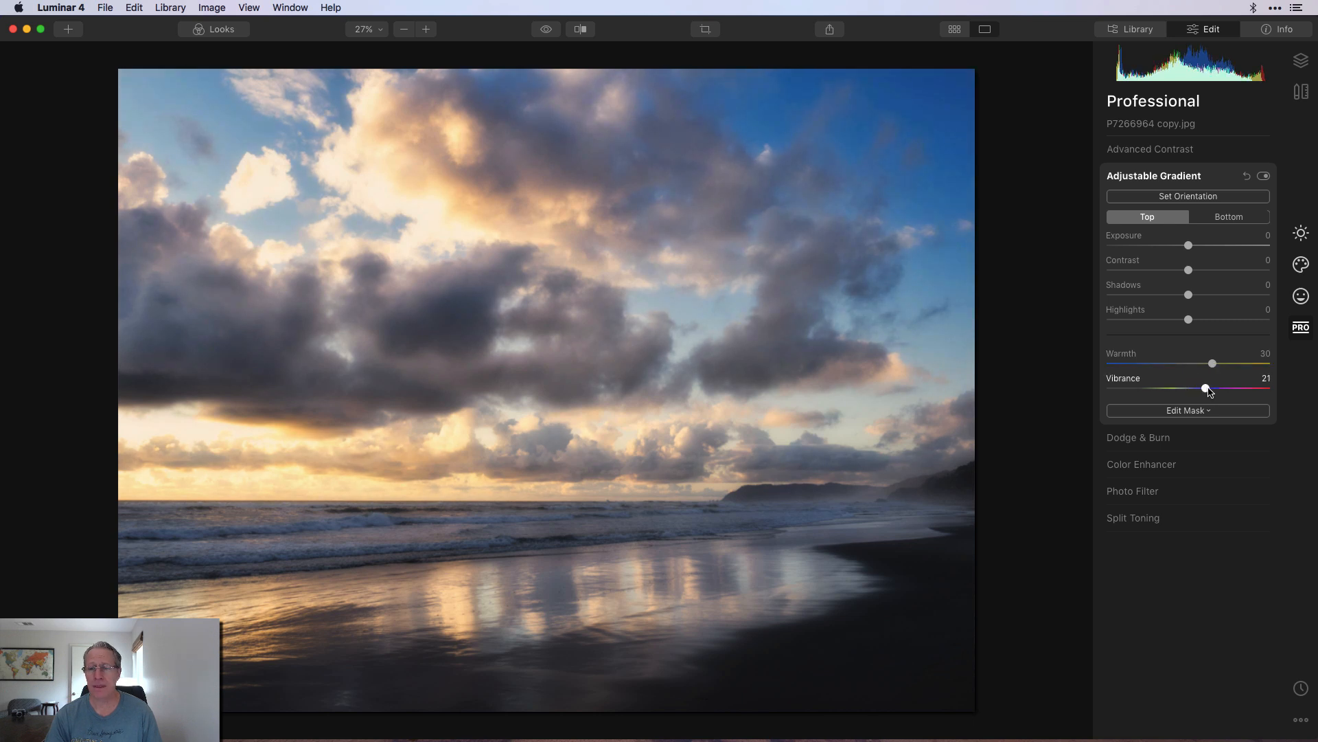
{"action": "left_click_drag", "start_coordinate": [1189, 296], "coordinate": [1181, 320]}
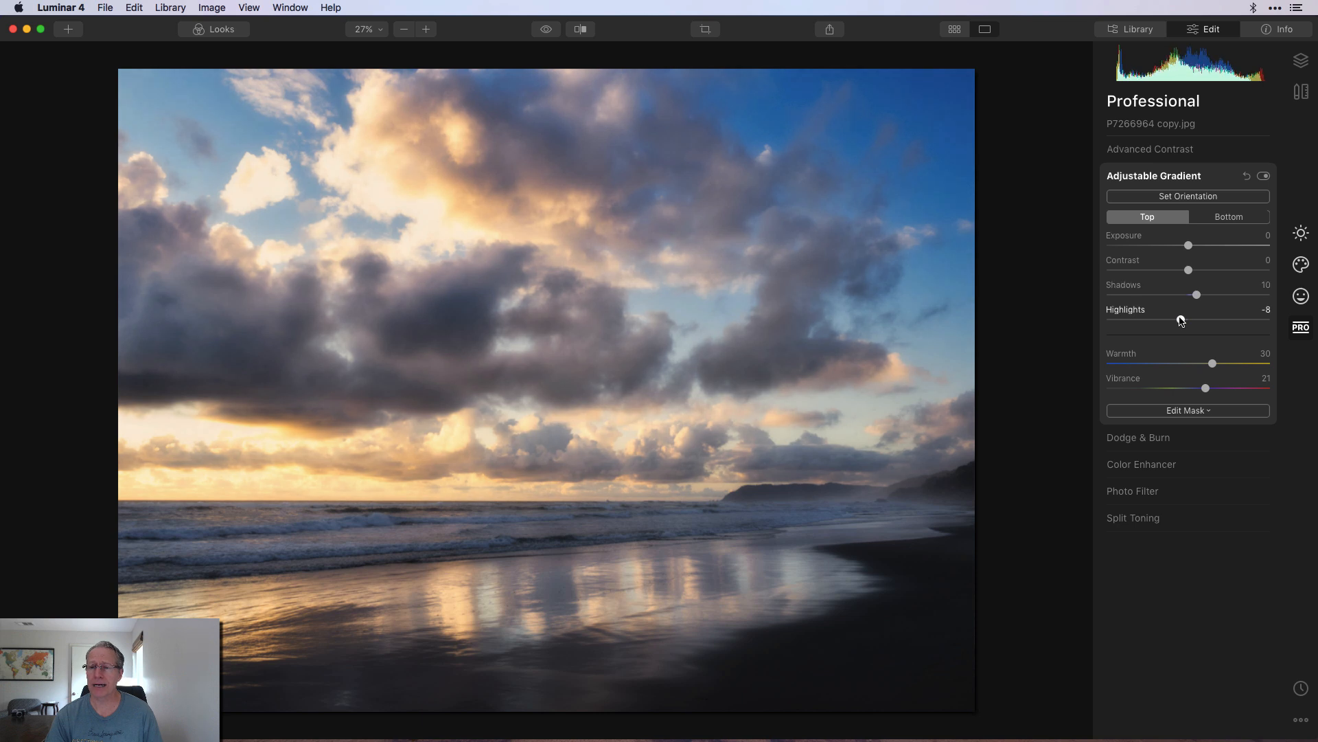
{"action": "left_click_drag", "start_coordinate": [1188, 245], "coordinate": [1197, 247]}
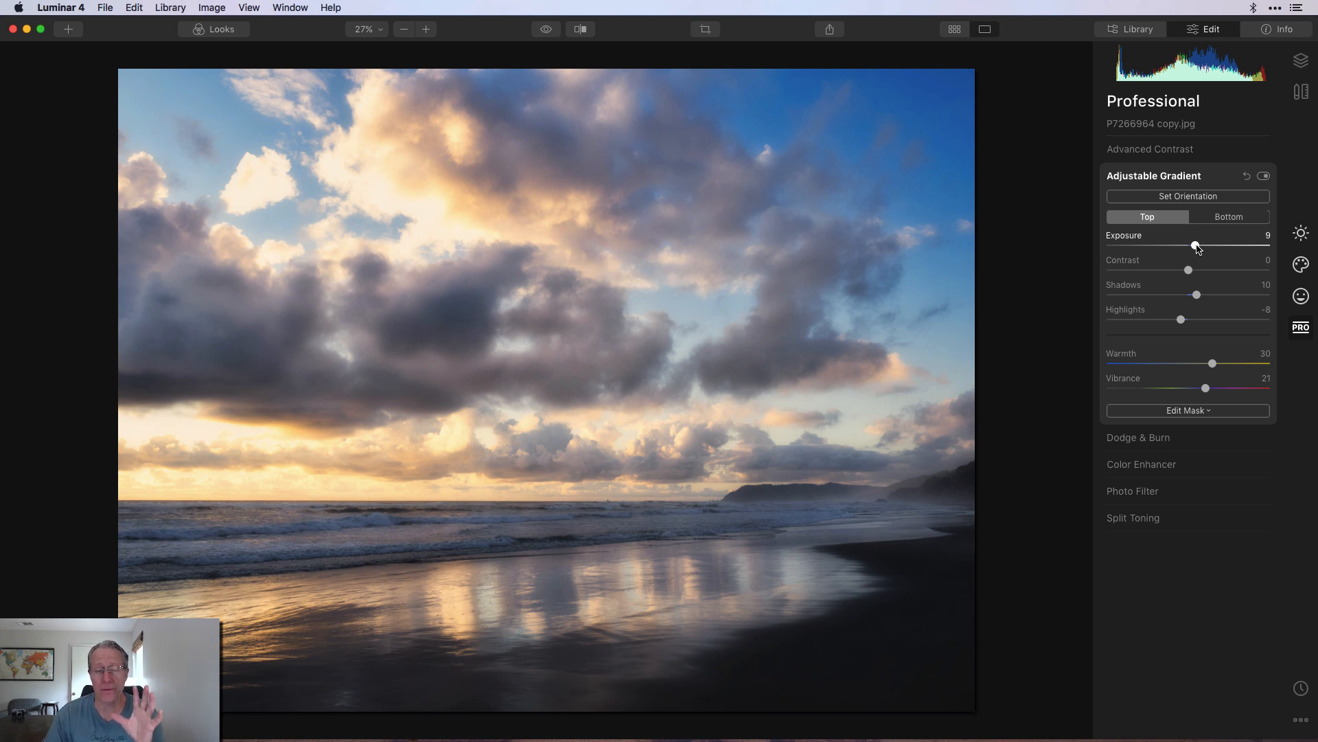
- Set the gradient's bottom half to Contrast 22, Vibrance 31 and Warmth 23
{"action": "left_click", "coordinate": [1227, 218]}
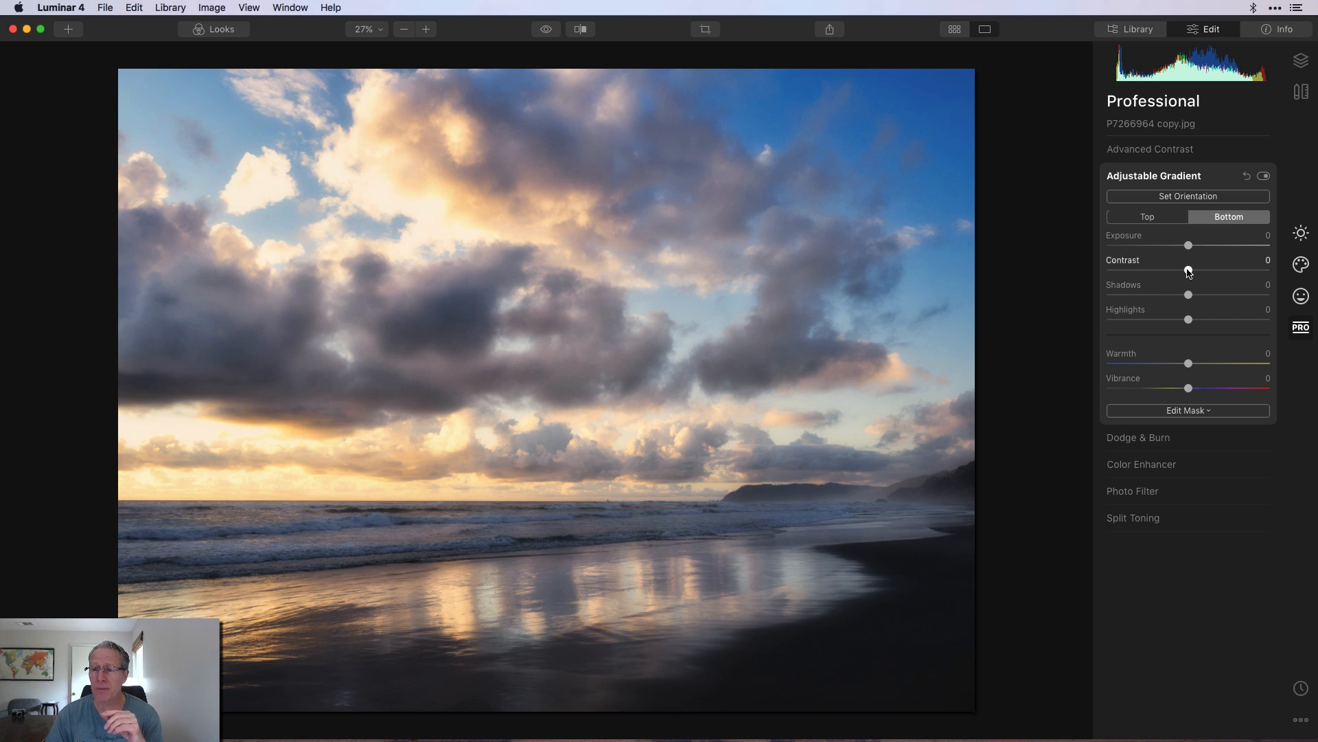
{"action": "left_click_drag", "start_coordinate": [1189, 270], "coordinate": [1207, 271]}
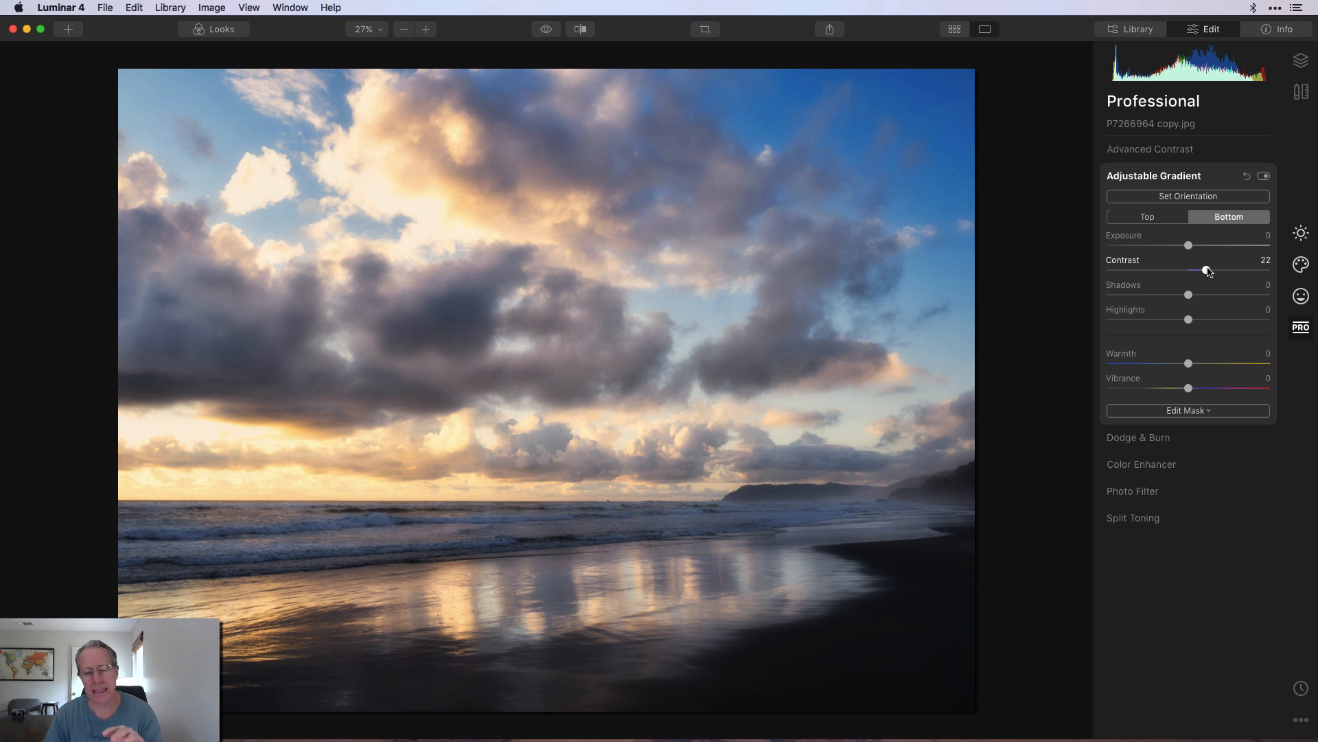
{"action": "left_click_drag", "start_coordinate": [1188, 363], "coordinate": [1215, 388]}
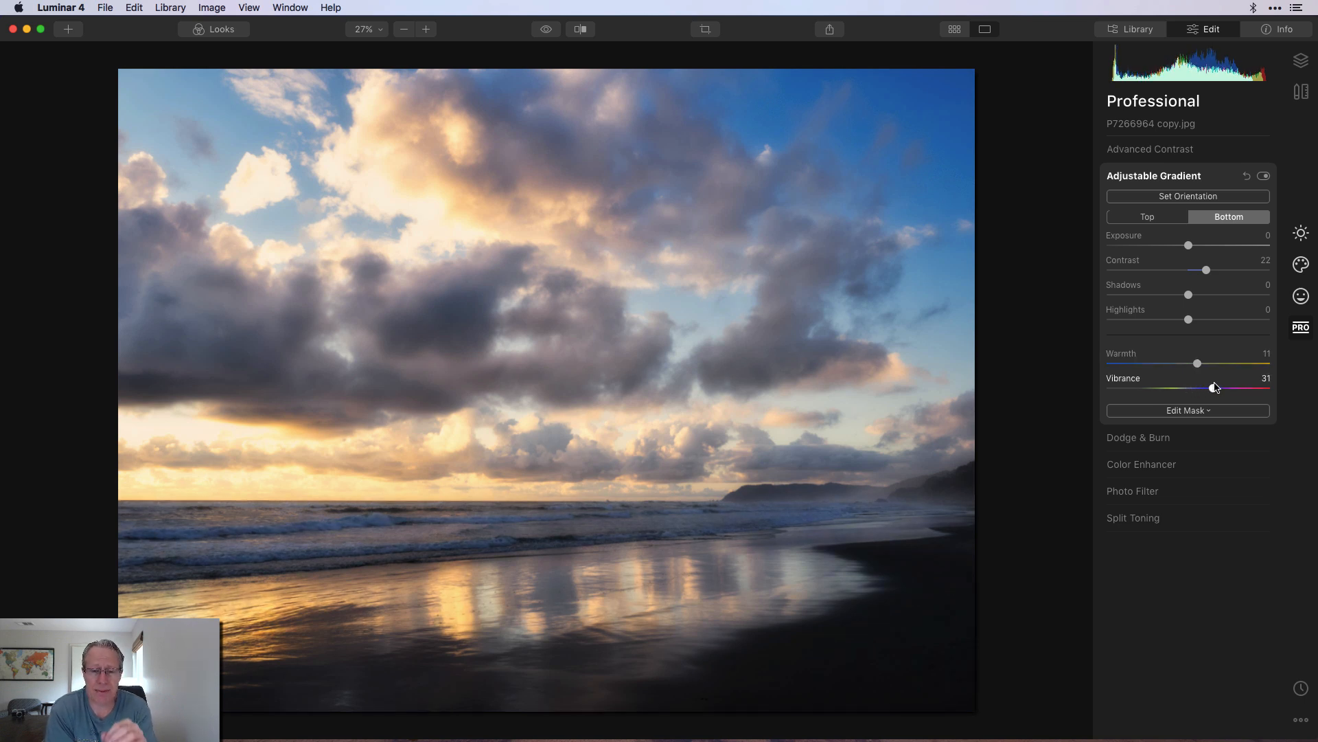
{"action": "left_click_drag", "start_coordinate": [1198, 364], "coordinate": [1211, 366]}
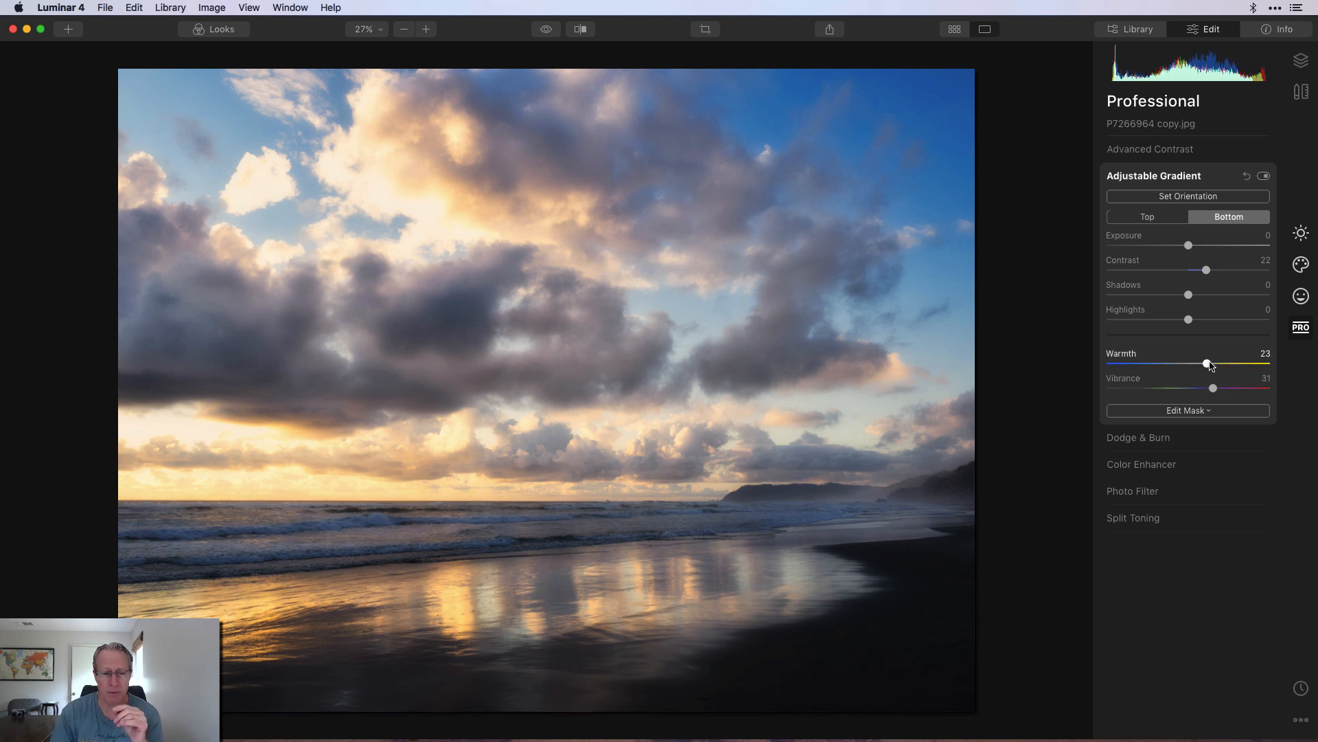
- Compare the photo with and without the Adjustable Gradient and discard its adjustments
{"action": "left_click", "coordinate": [1262, 179]}
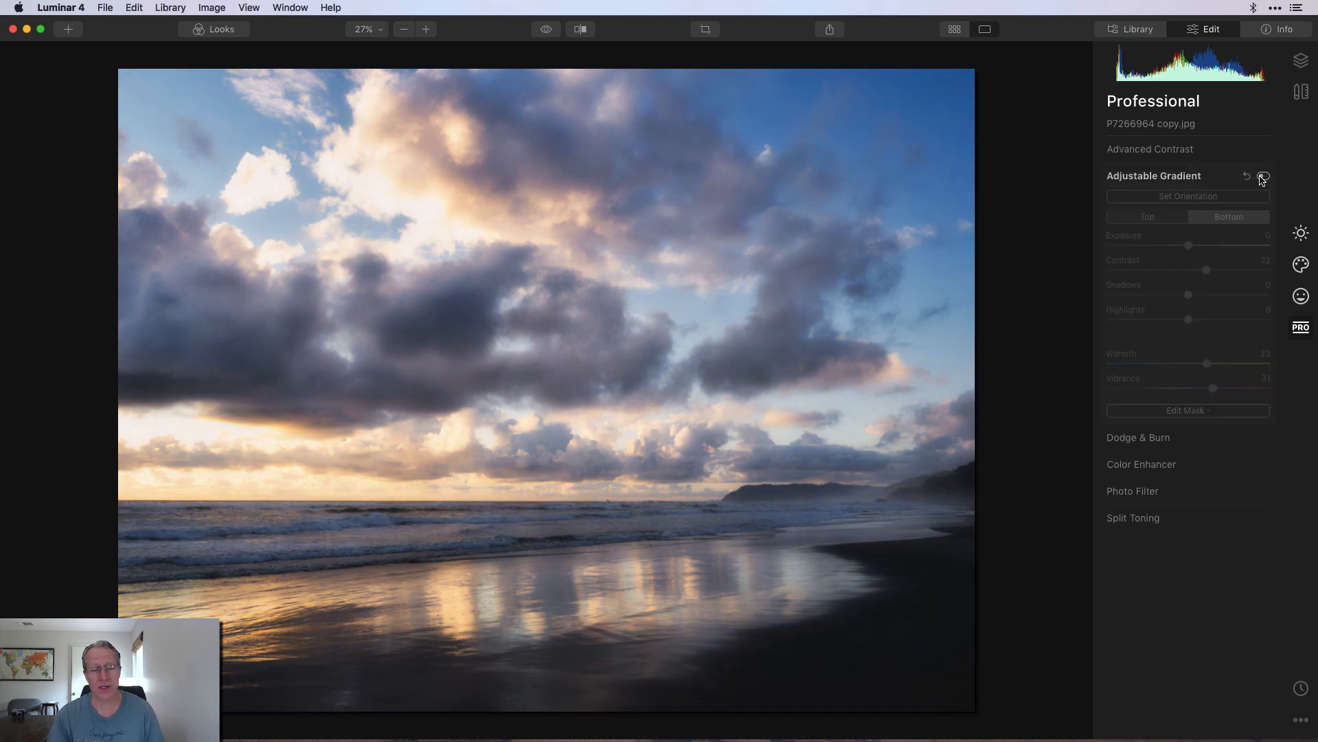
{"action": "left_click", "coordinate": [1262, 179]}
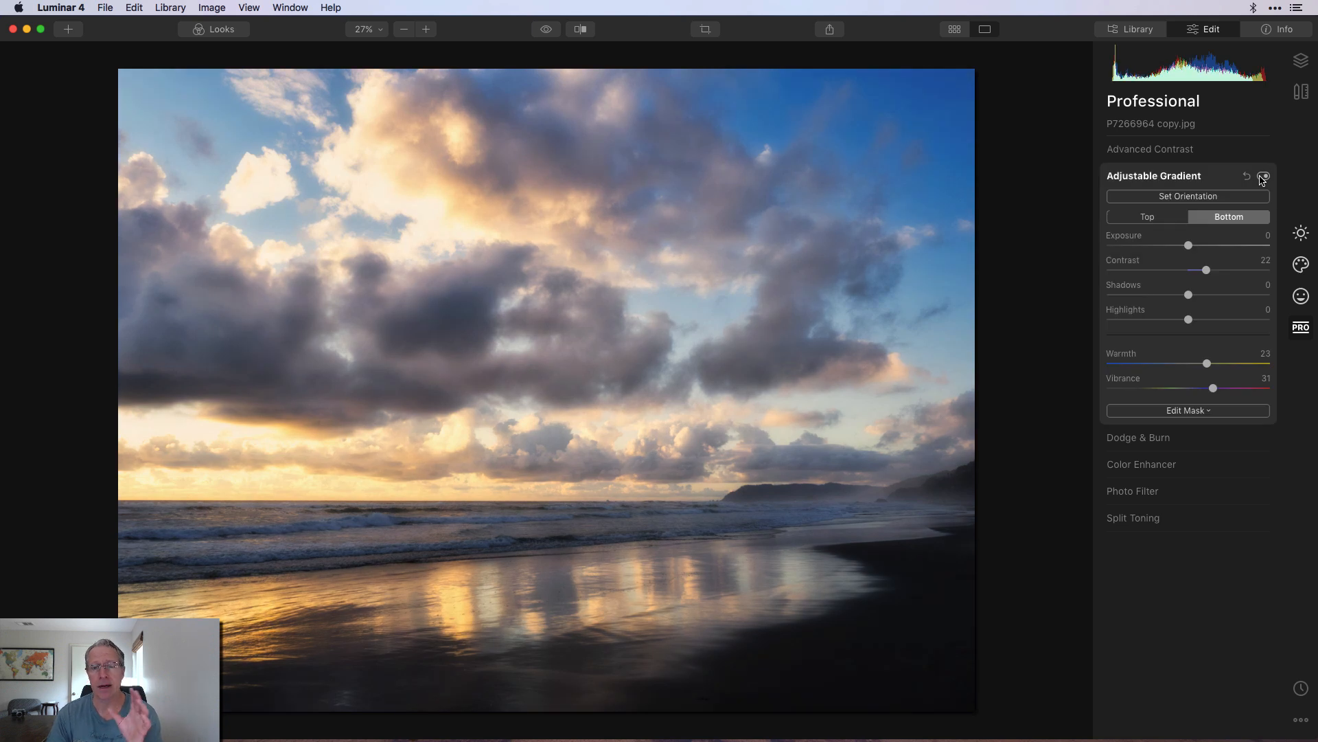
{"action": "left_click", "coordinate": [1215, 180]}
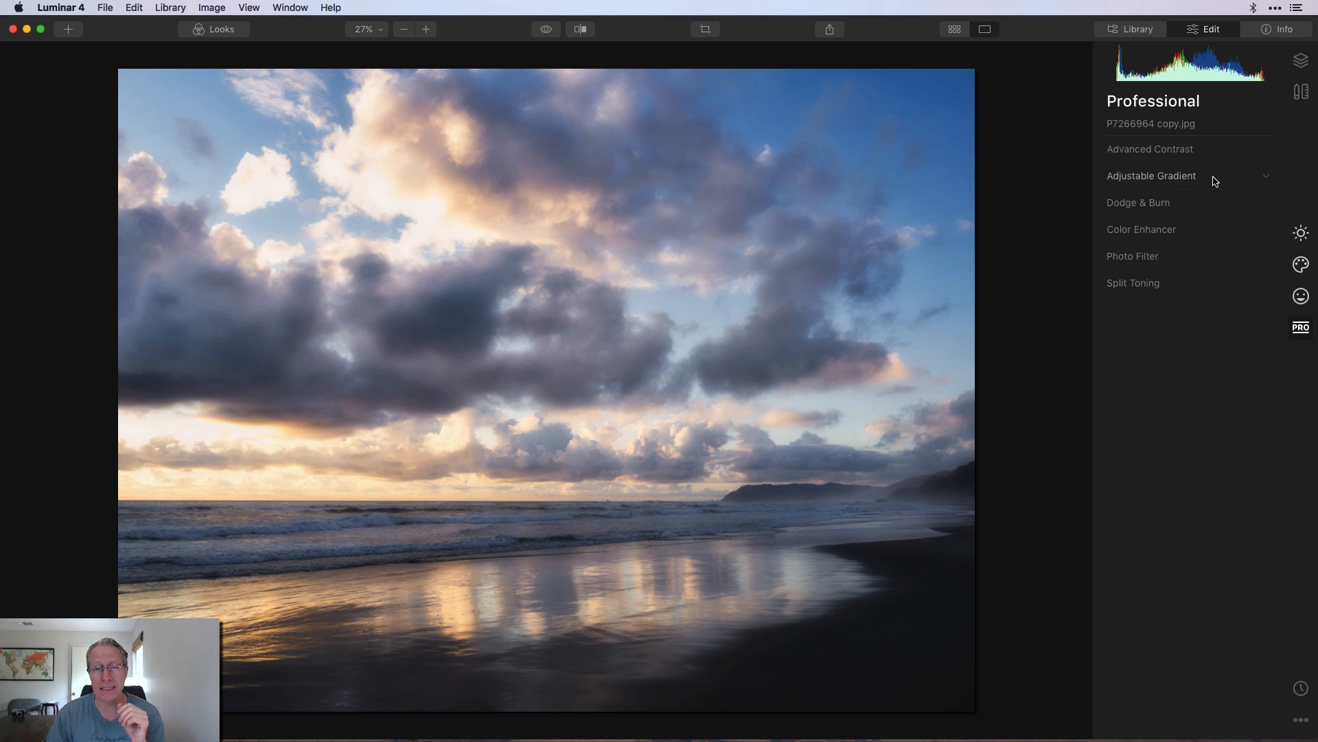
- Enable the prepared Color Enhancer adjustments and show their advanced Color Balance settings
{"action": "left_click", "coordinate": [1170, 237]}
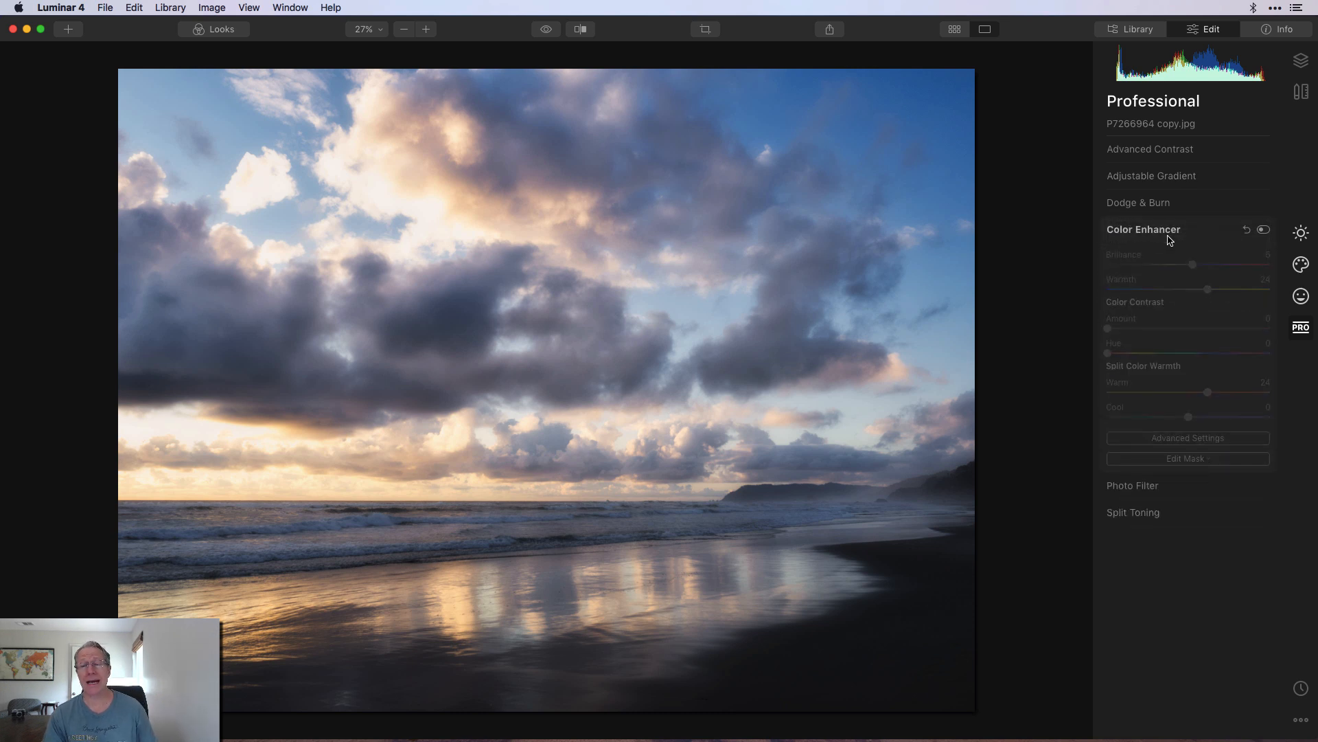
{"action": "left_click", "coordinate": [1264, 232]}
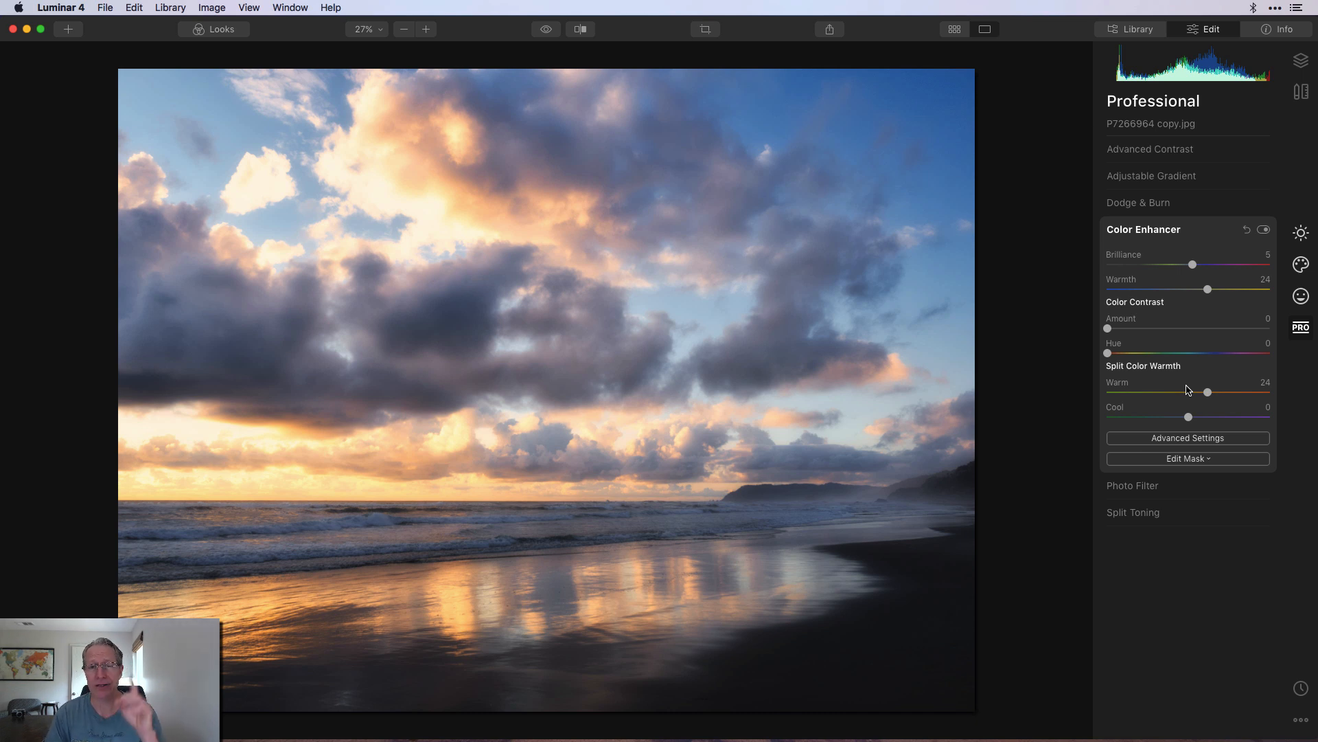
{"action": "left_click", "coordinate": [1198, 440]}
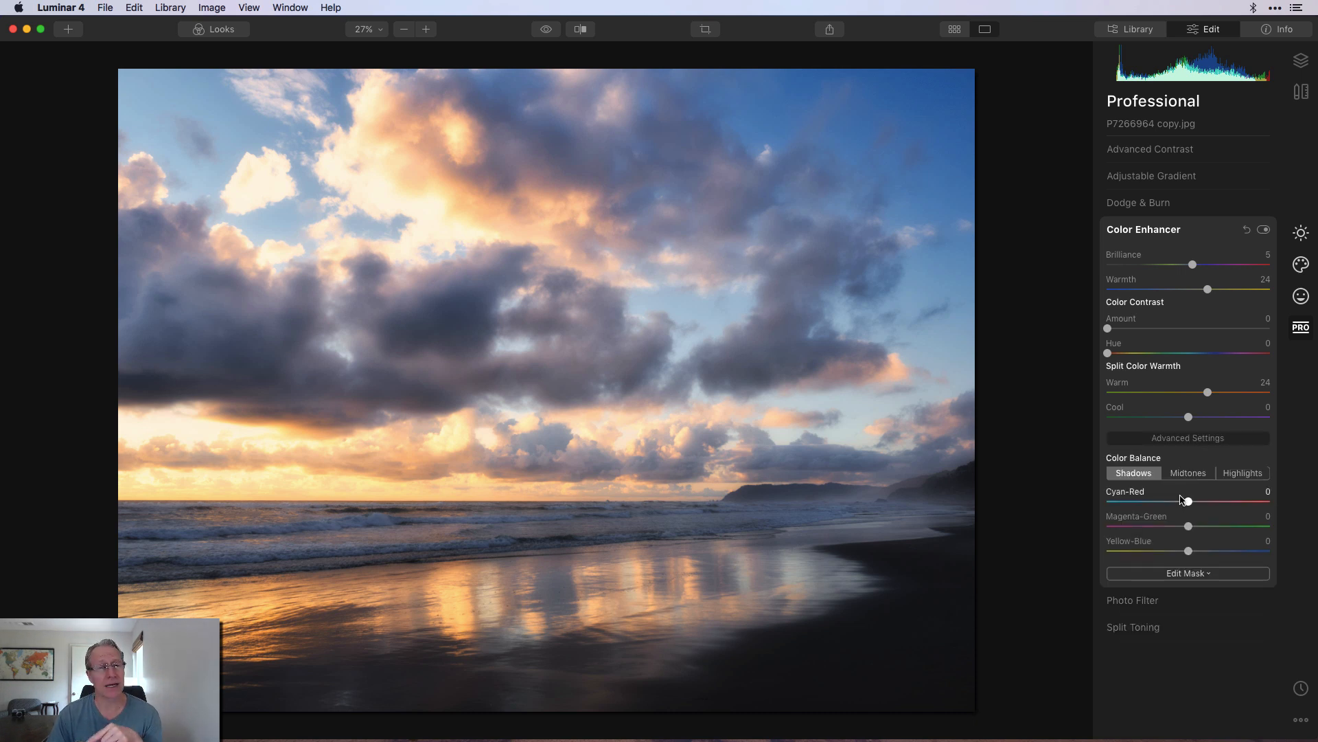
- Try a highlights Color Balance of Cyan-Red 9 and Magenta-Green -4, resetting both values to 0
{"action": "left_click", "coordinate": [1195, 474]}
{"action": "left_click", "coordinate": [1231, 474]}
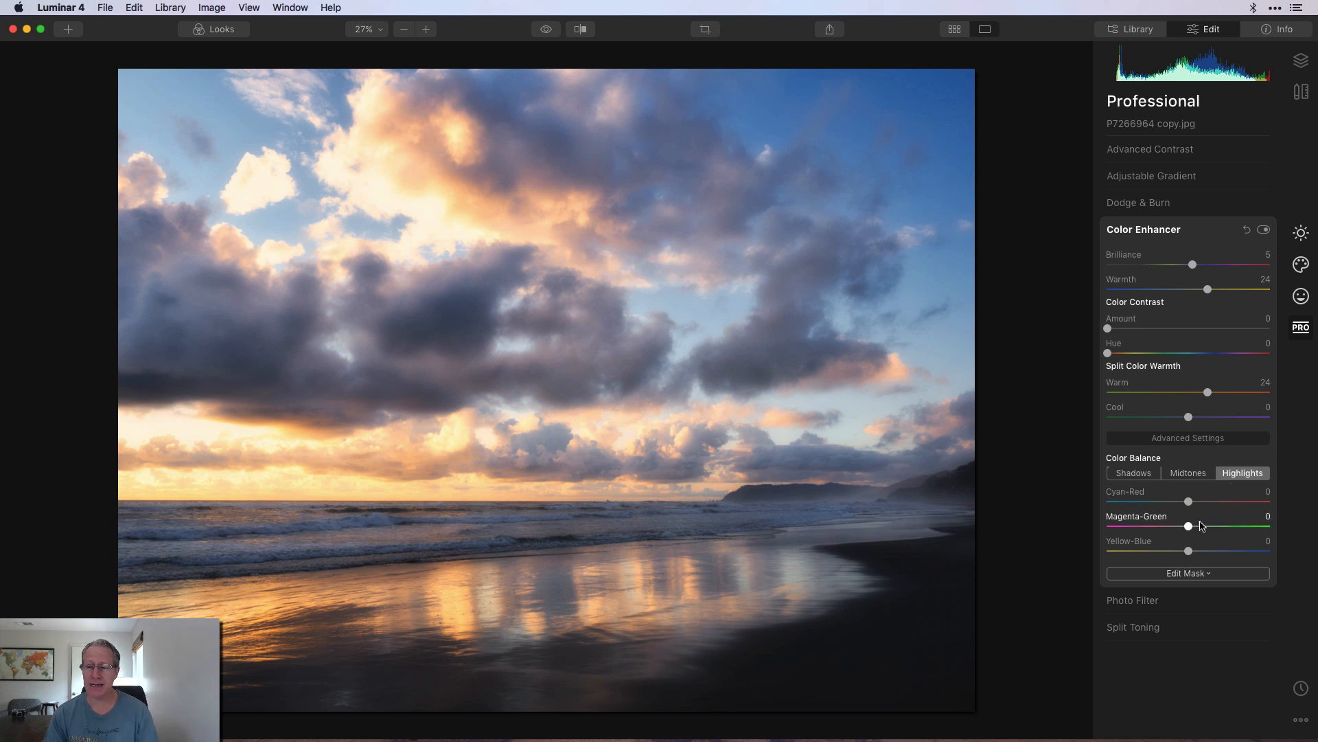
{"action": "left_click_drag", "start_coordinate": [1190, 505], "coordinate": [1185, 527]}
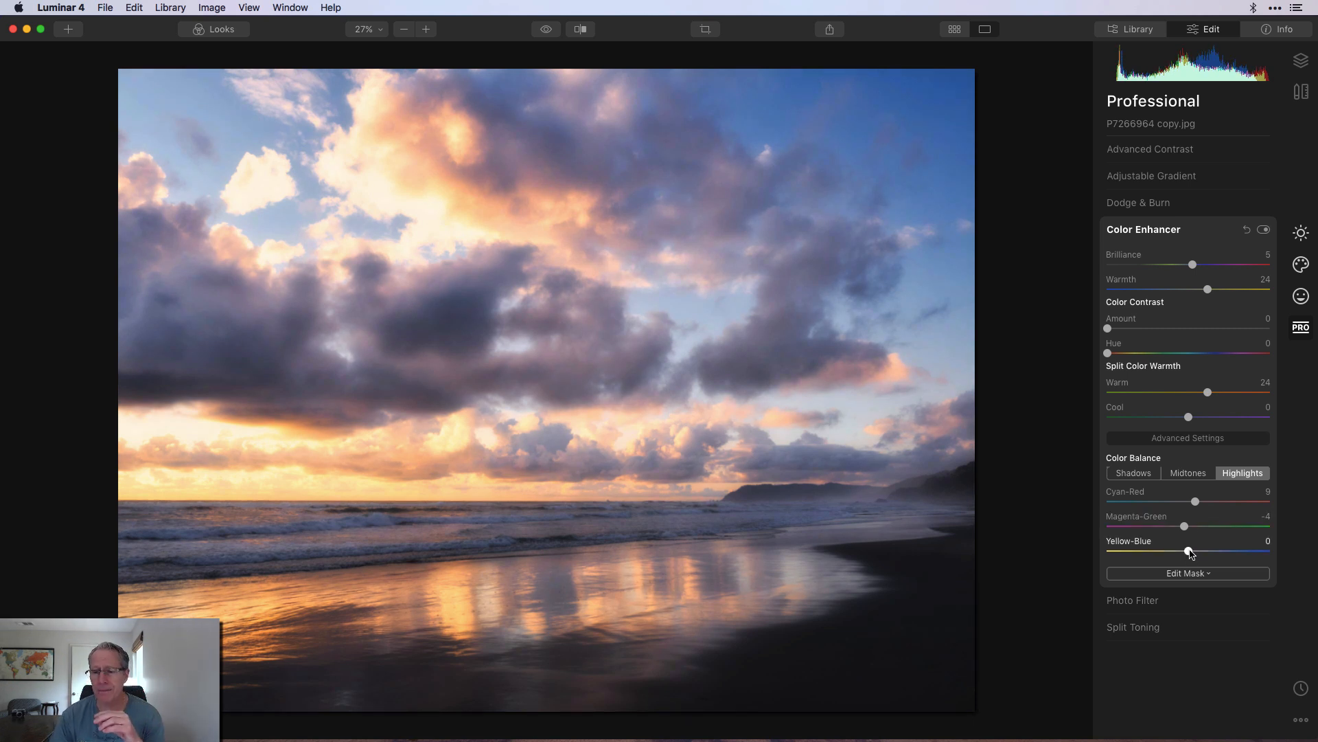
{"action": "double_click", "coordinate": [1195, 502]}
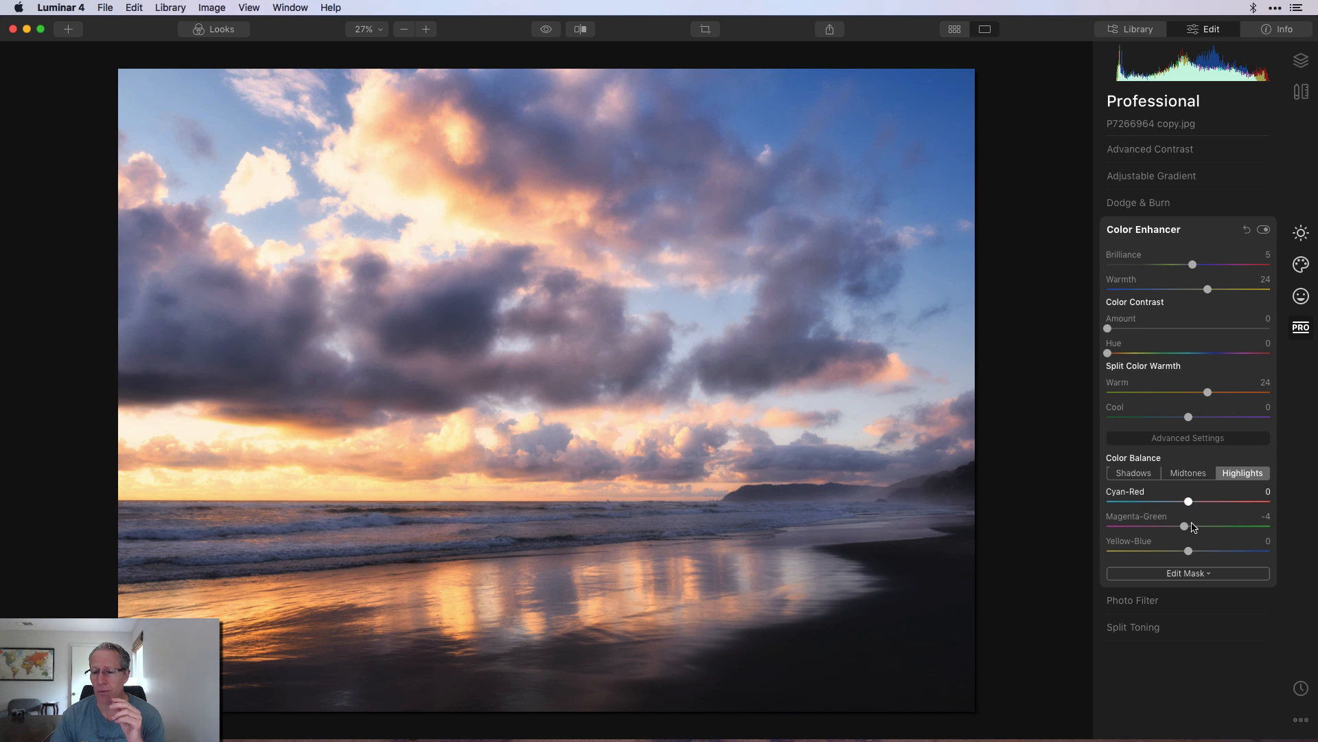
{"action": "double_click", "coordinate": [1187, 527]}
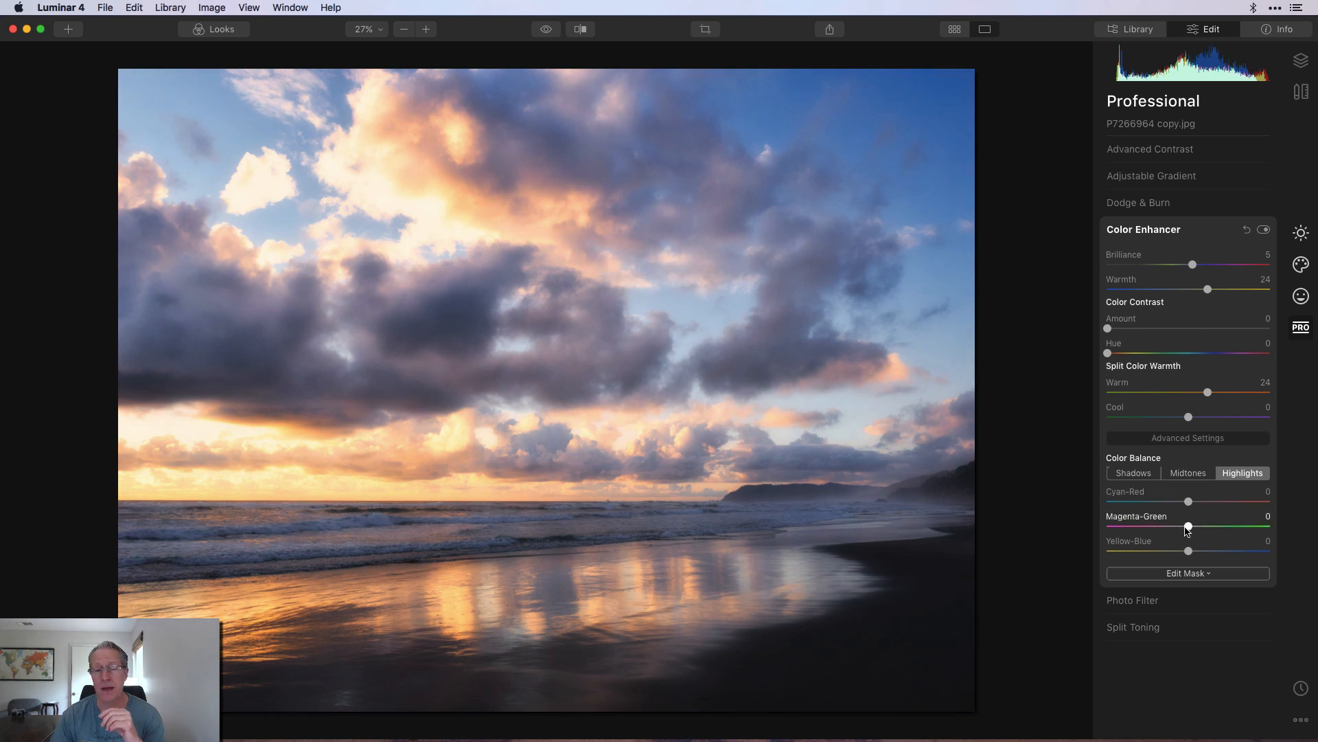
- Hide the Color Enhancer's advanced settings, compare the photo with and without the Color Enhancer, and collapse its controls
{"action": "left_click", "coordinate": [1215, 438]}
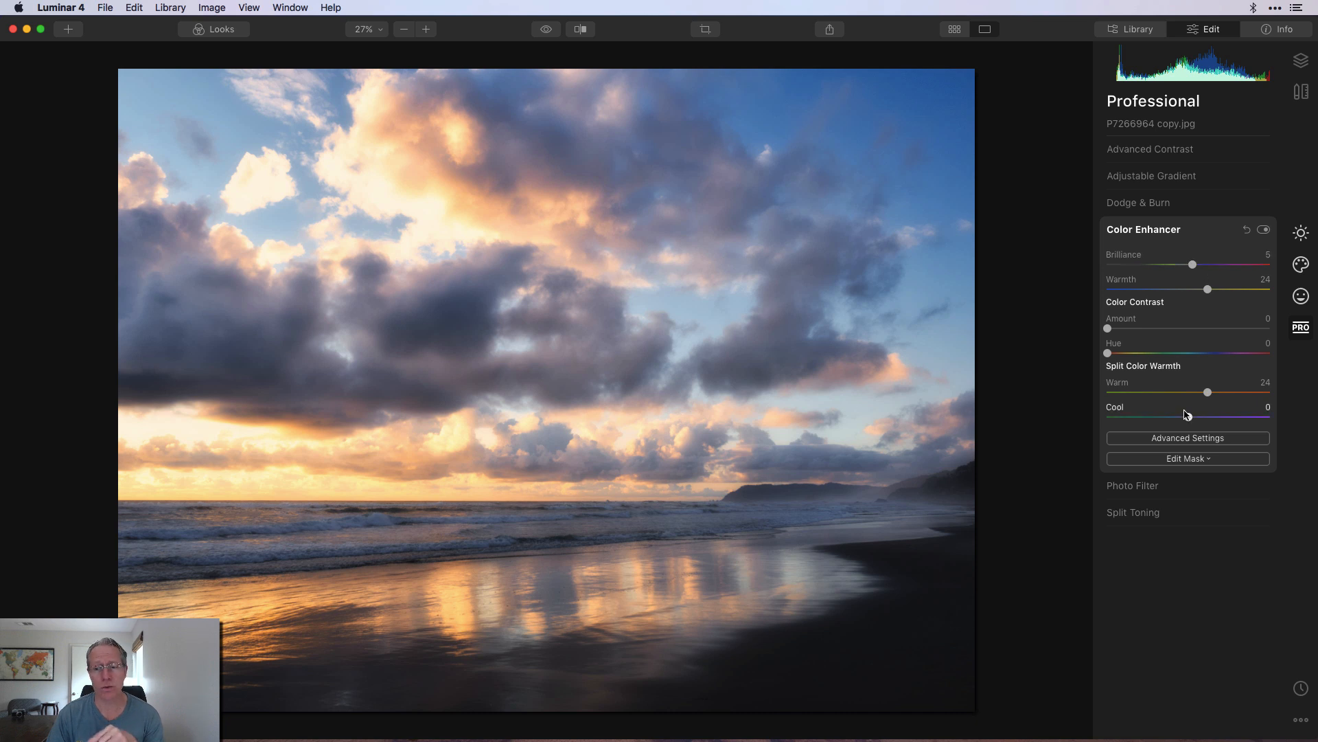
{"action": "left_click", "coordinate": [1263, 230]}
{"action": "left_click", "coordinate": [1263, 230]}
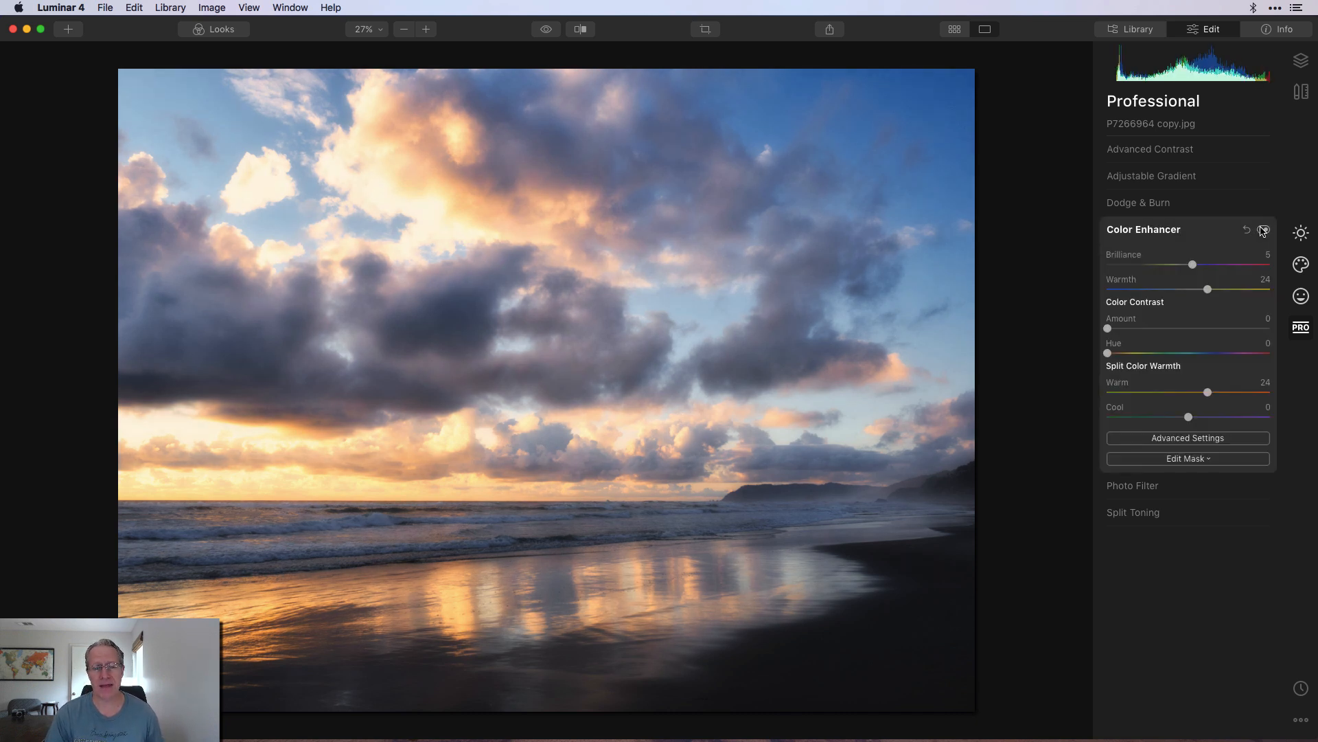
{"action": "left_click", "coordinate": [1212, 242]}
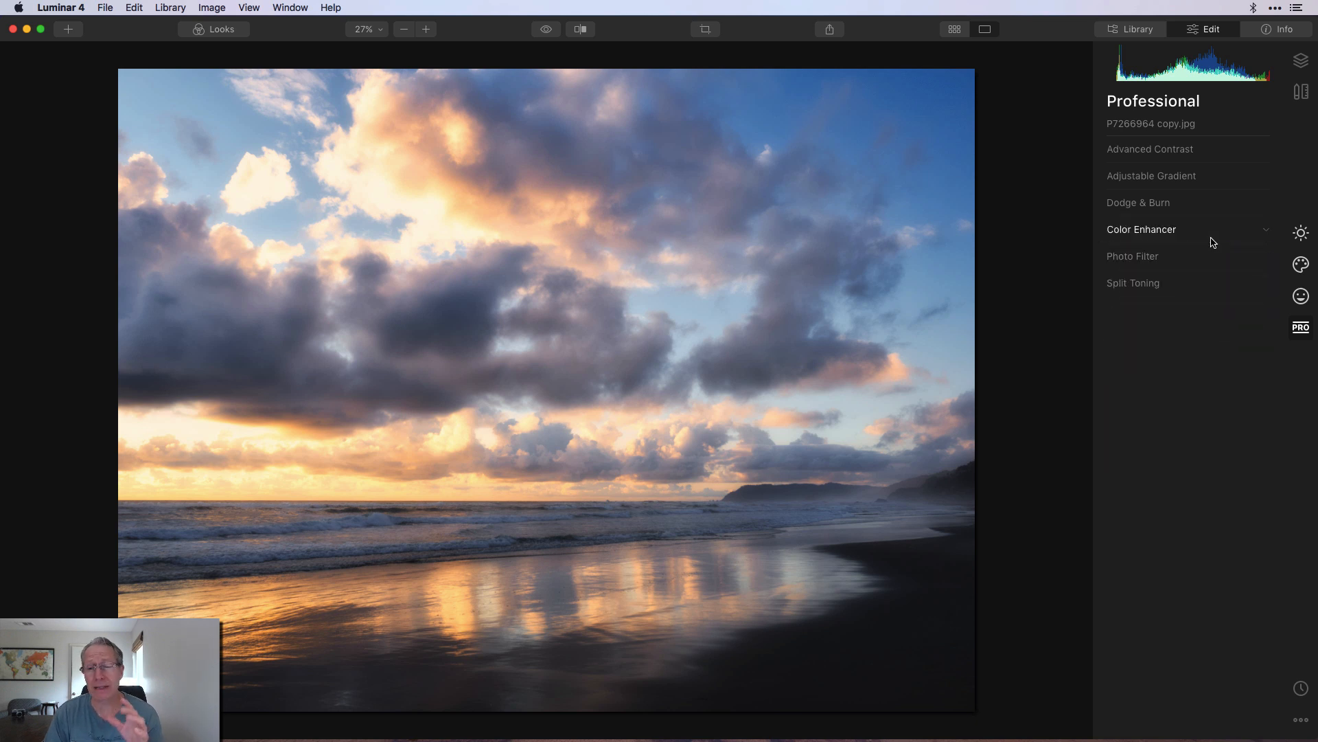
- Expand Split Toning and try a highlights Hue of 10, resetting the highlights Hue and Saturation to 0
{"action": "left_click", "coordinate": [1174, 283]}
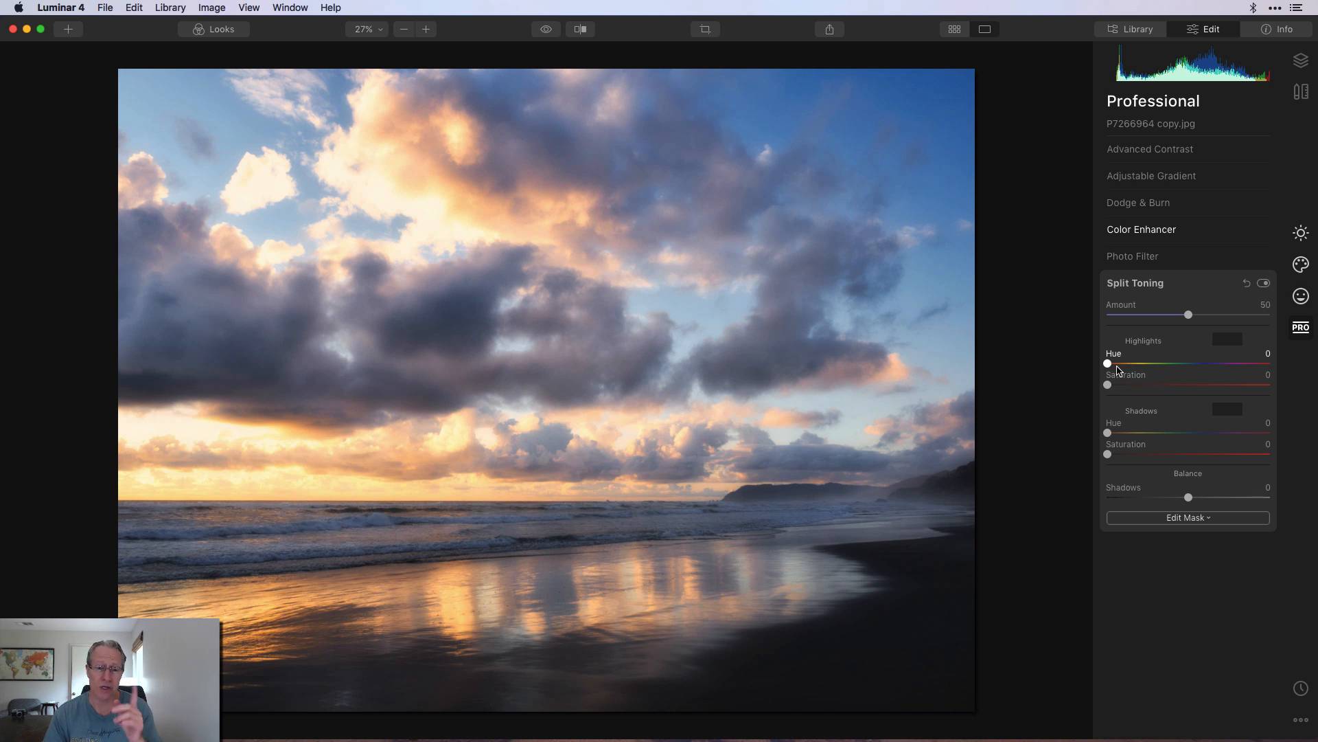
{"action": "left_click_drag", "start_coordinate": [1108, 363], "coordinate": [1114, 366]}
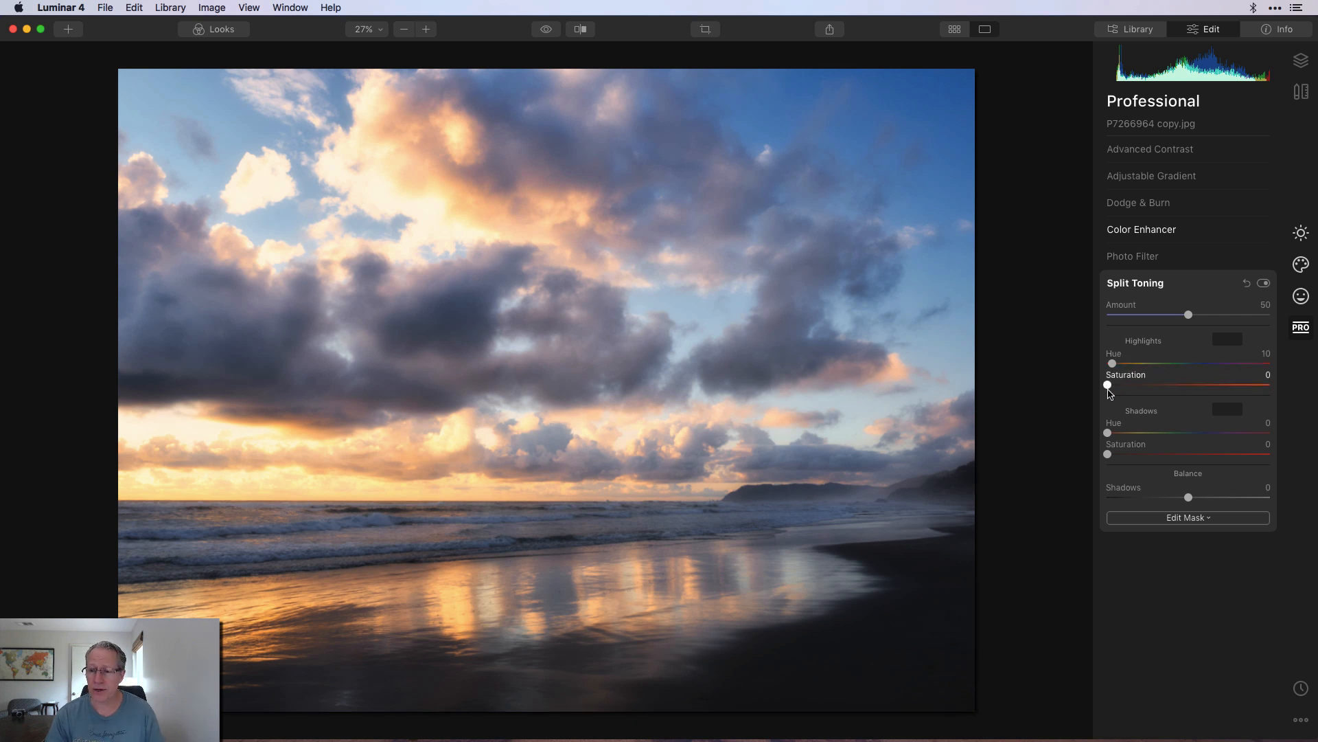
{"action": "left_click_drag", "start_coordinate": [1107, 385], "coordinate": [1078, 368]}
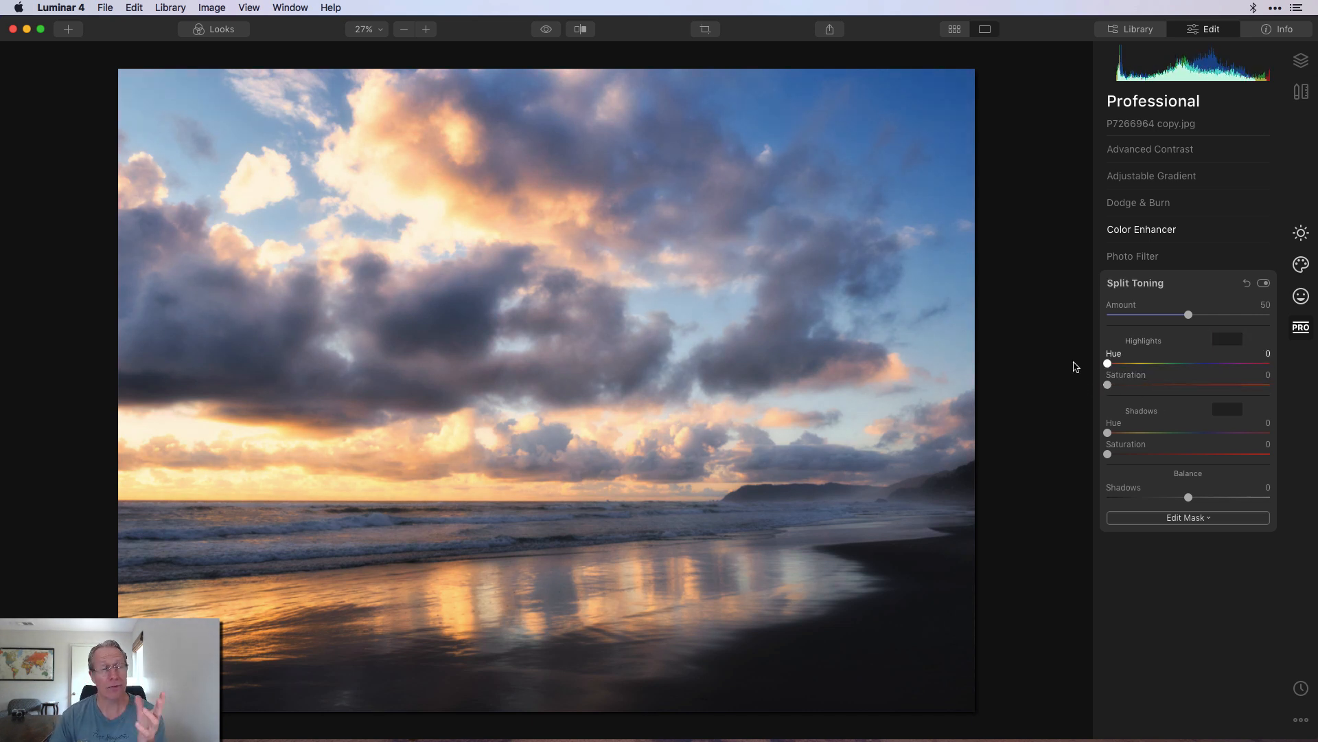
- Set Split Toning's shadows to Hue 216 and Saturation 36, and its highlights to Hue 10 and Saturation 25
{"action": "left_click_drag", "start_coordinate": [1124, 434], "coordinate": [1206, 434]}
{"action": "left_click_drag", "start_coordinate": [1111, 455], "coordinate": [1169, 465]}
{"action": "left_click_drag", "start_coordinate": [1108, 363], "coordinate": [1112, 374]}
{"action": "left_click_drag", "start_coordinate": [1107, 384], "coordinate": [1151, 388]}
- Compare the photo with and without Split Toning, discard its adjustments and collapse its controls
{"action": "left_click", "coordinate": [1263, 284]}
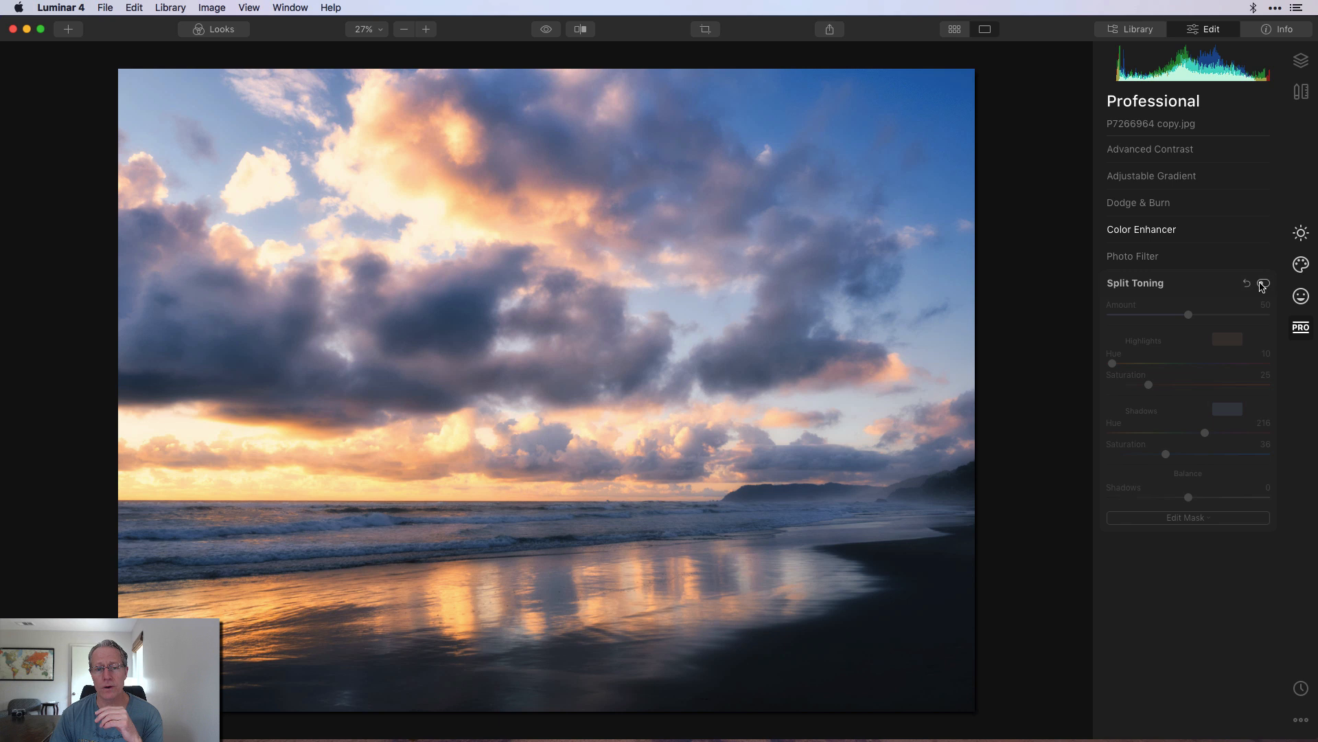
{"action": "left_click", "coordinate": [1263, 284]}
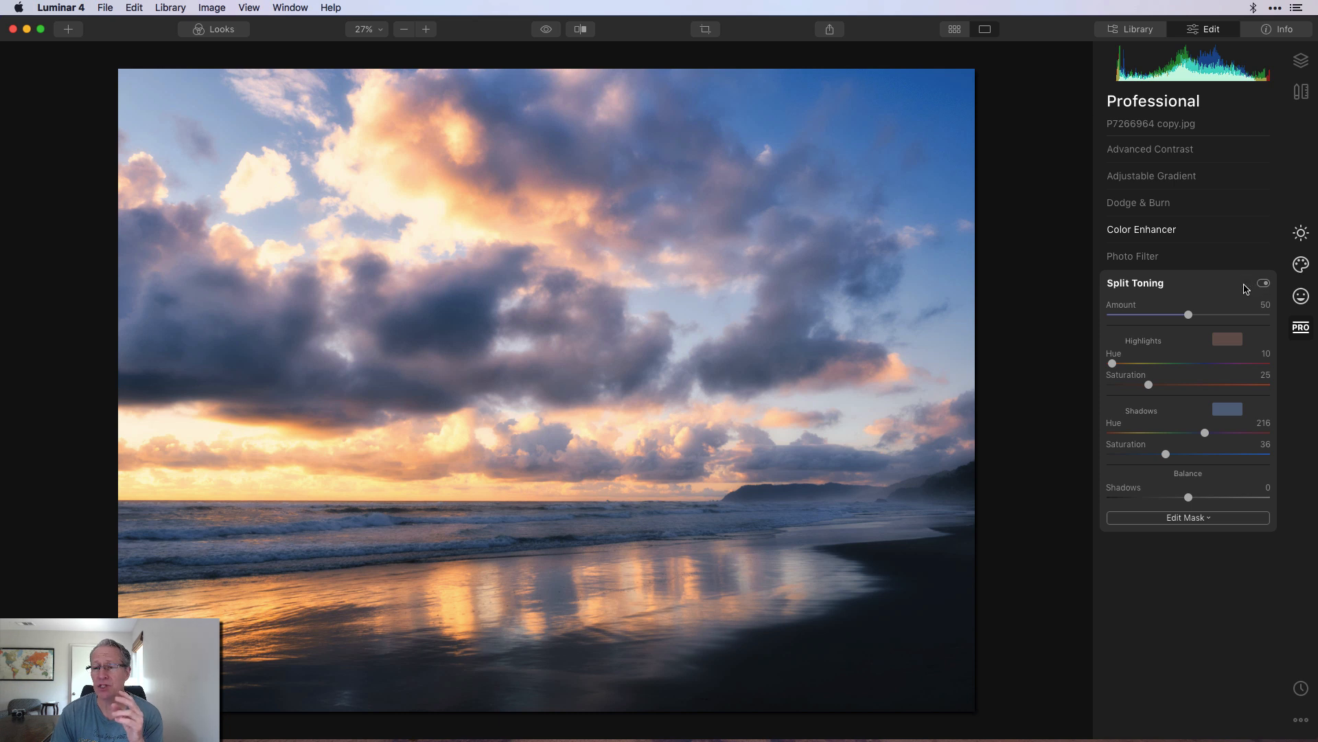
{"action": "left_click", "coordinate": [1183, 288]}
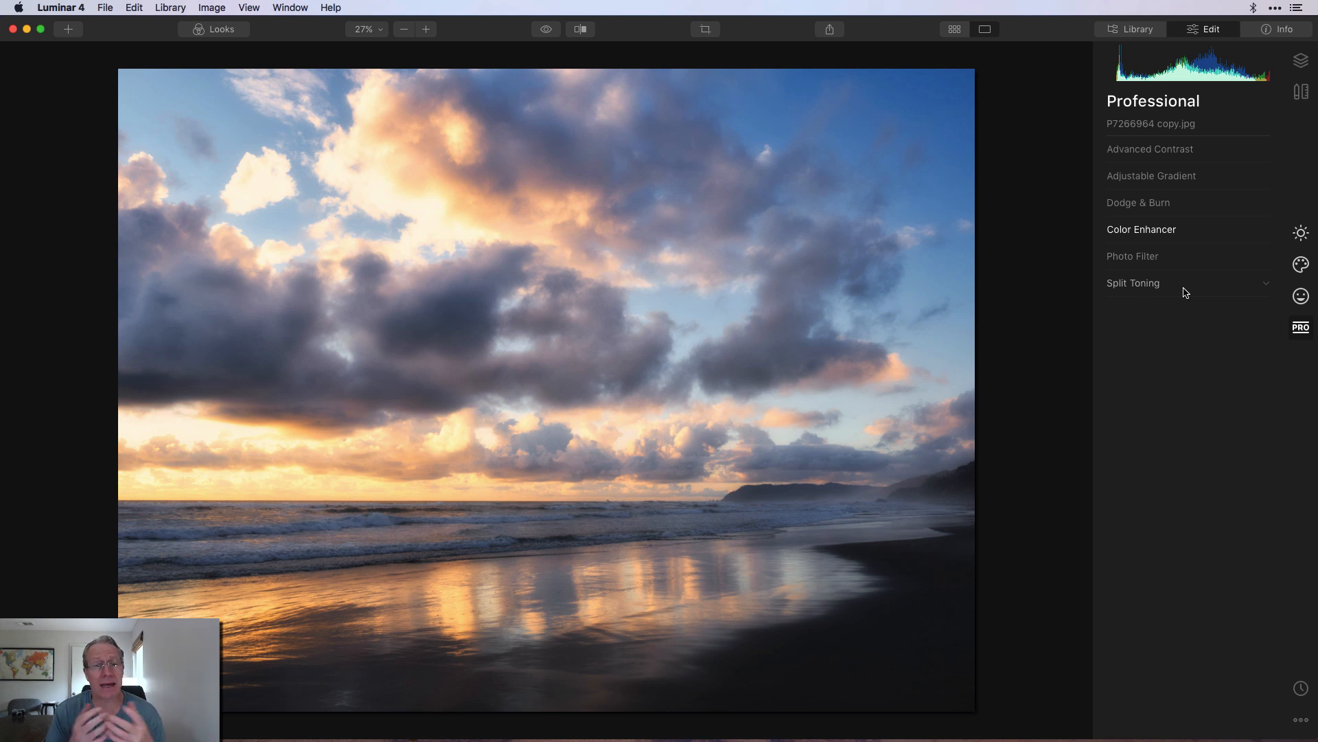
- Compare the edited photo with the original, using a quick preview and a split before/after view with the divider moved across the sky
{"action": "left_click", "coordinate": [546, 30]}
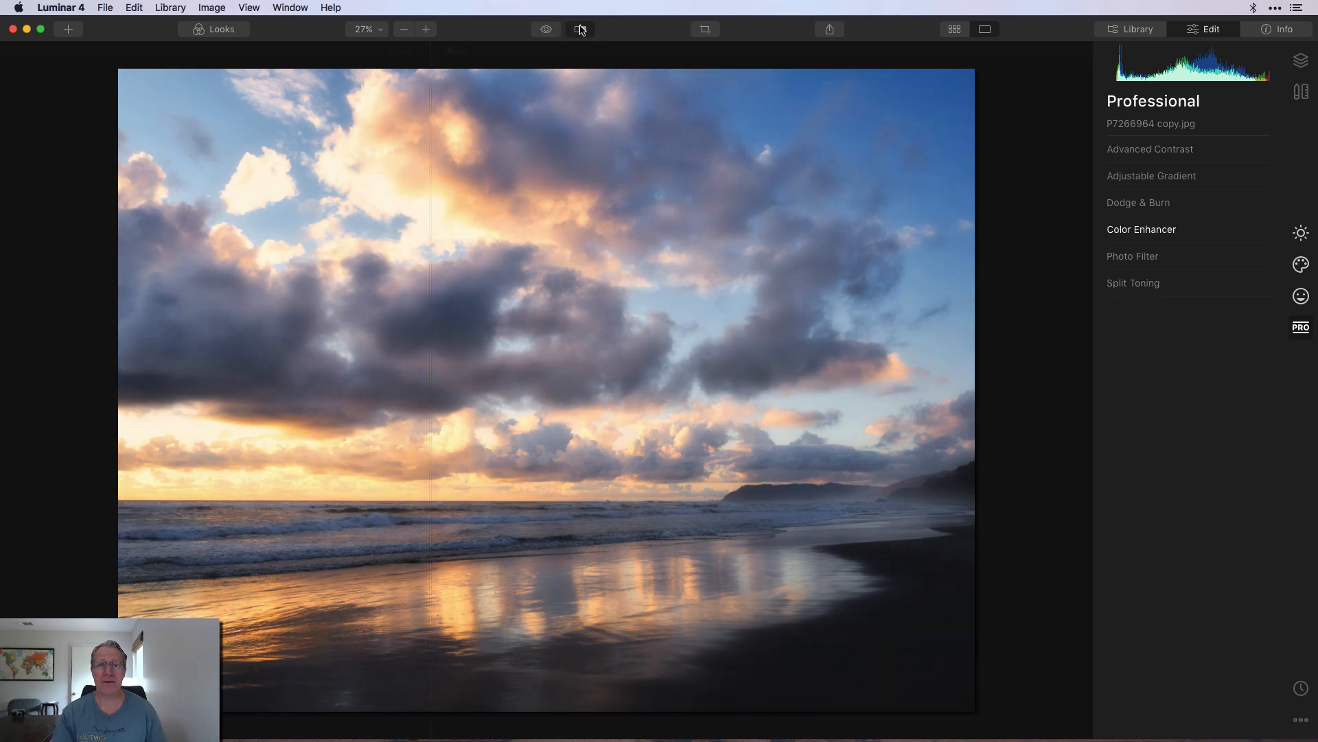
{"action": "left_click", "coordinate": [580, 29]}
{"action": "left_click_drag", "start_coordinate": [430, 151], "coordinate": [349, 121]}
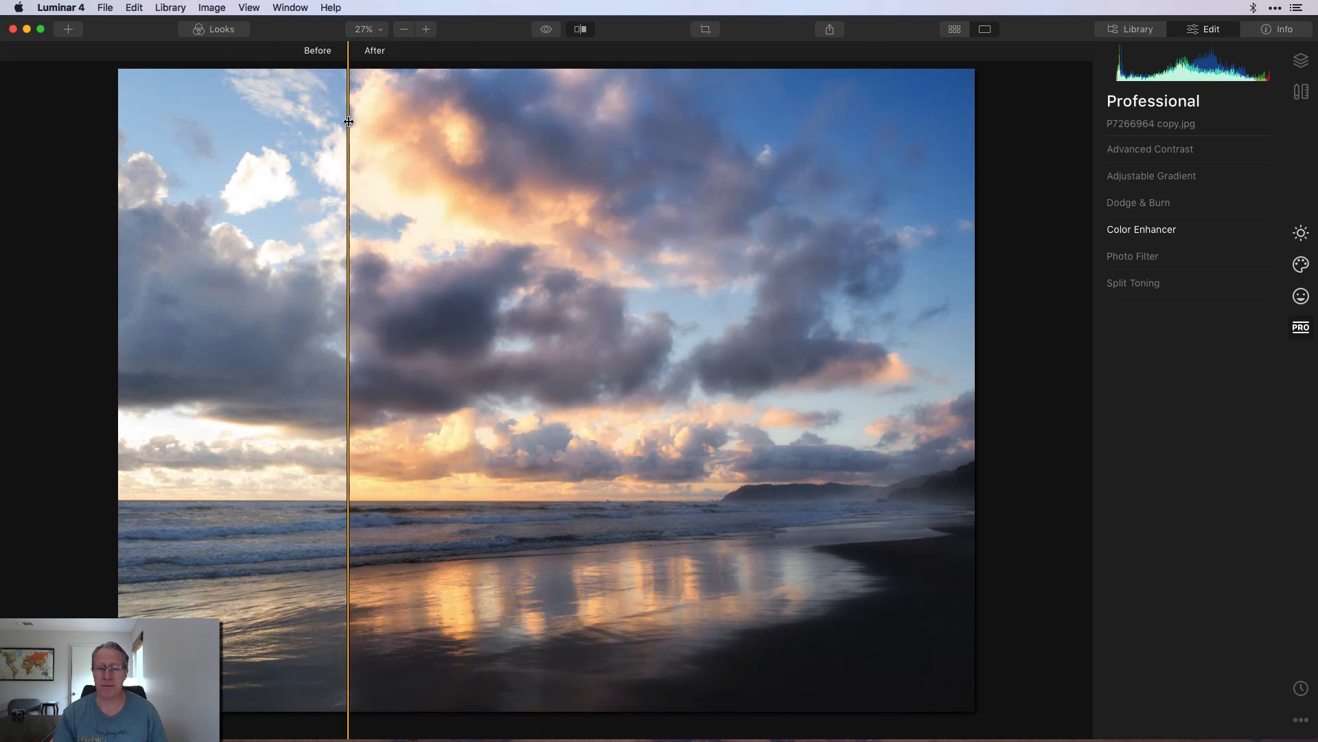
{"action": "left_click", "coordinate": [580, 29]}
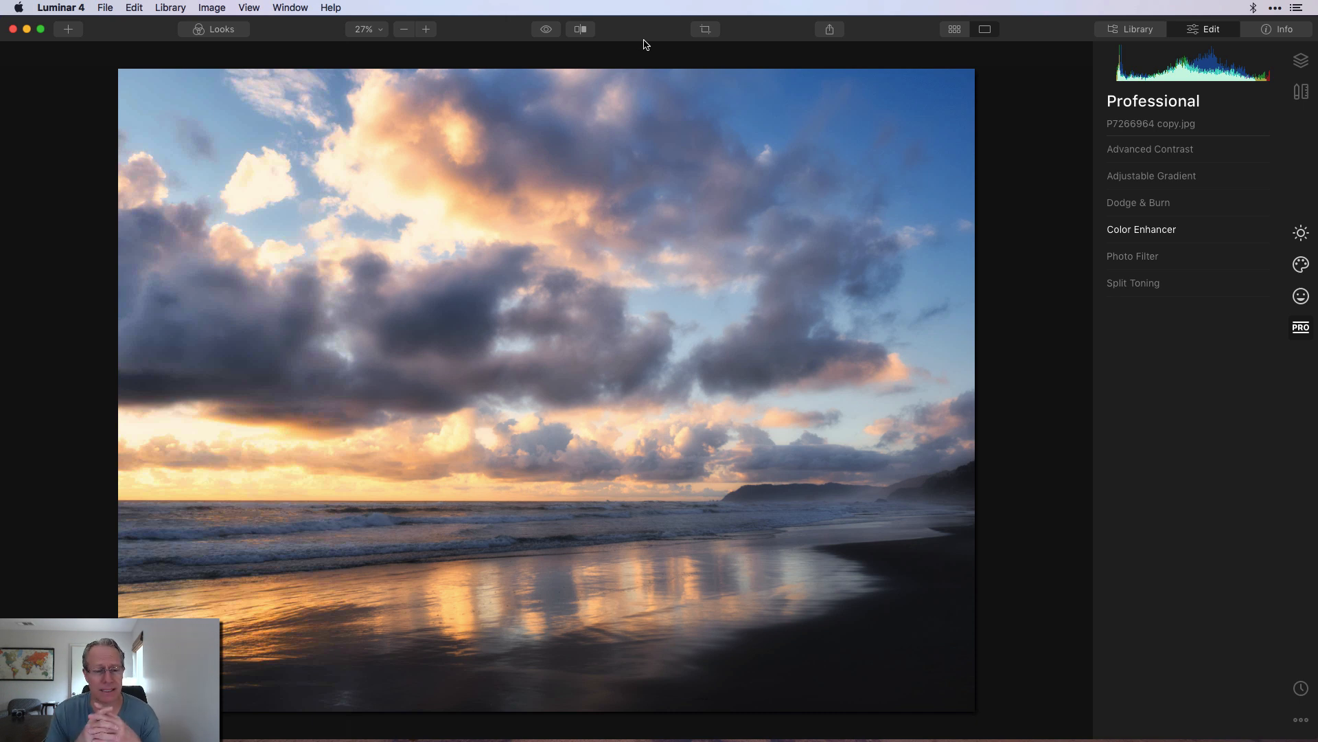